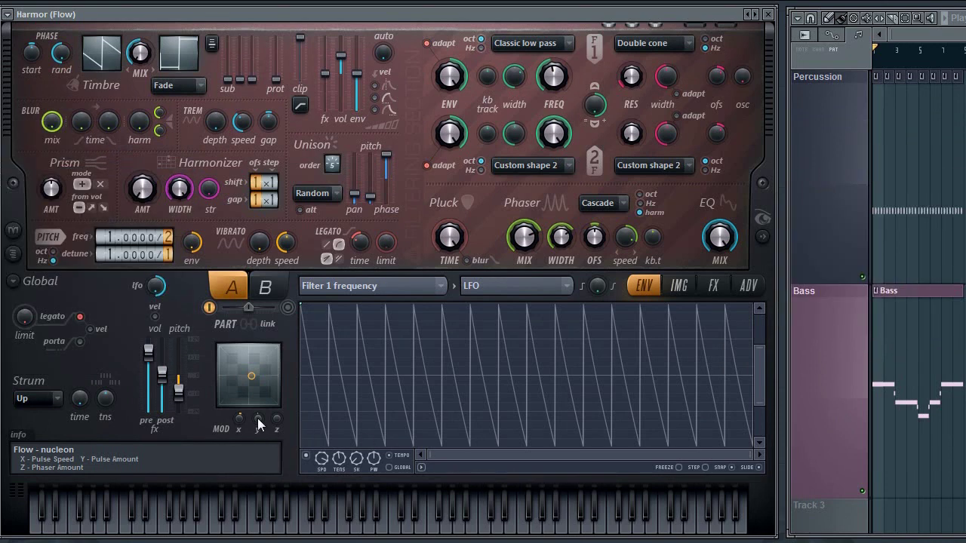
- Audition Harmor's filter modulation by varying the Modulation Y amount before and during playback
drag(257, 418, 258, 427)
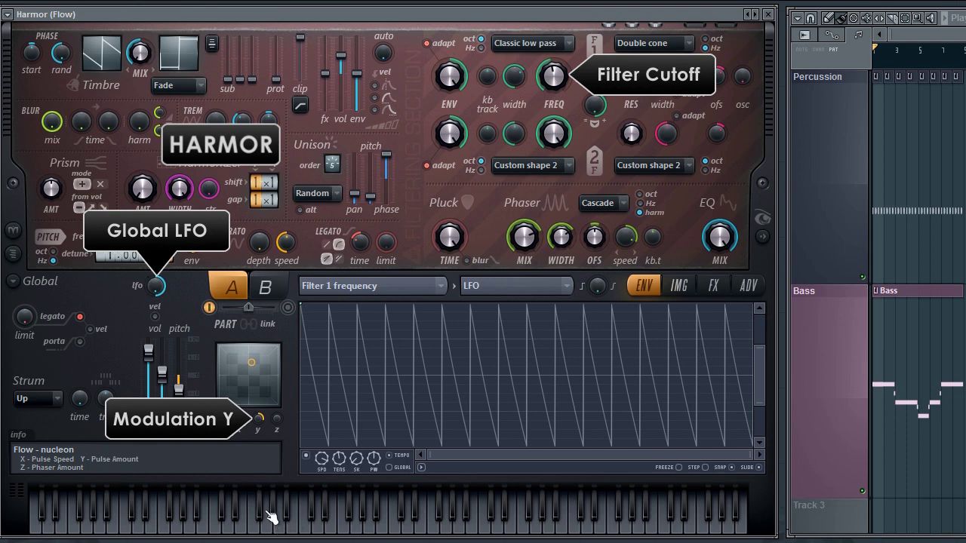
key(space)
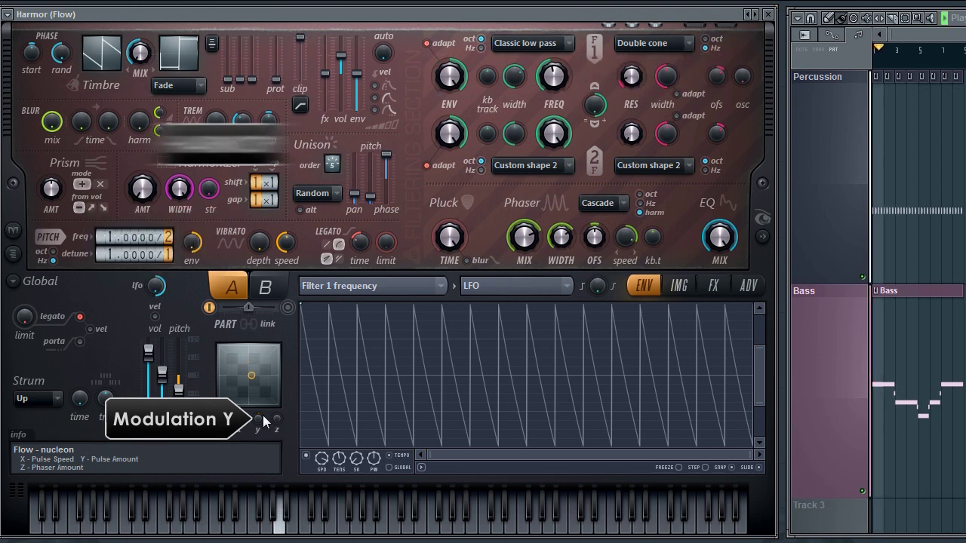
drag(258, 419, 258, 437)
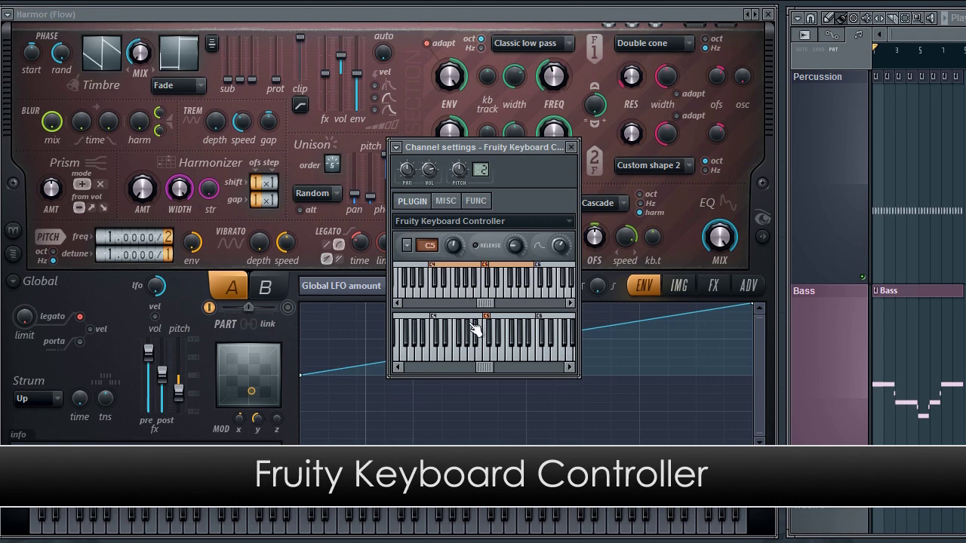
- Link Harmor's Modulation Y to the internal controller Kb Ctrl (Fruity Keyboard Controller) - Note
right_click(256, 417)
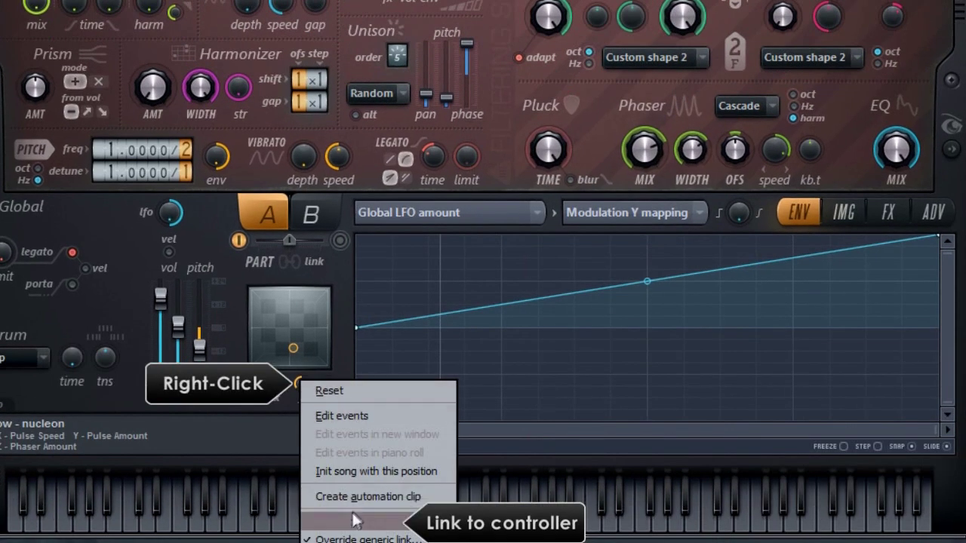
click(358, 521)
click(672, 335)
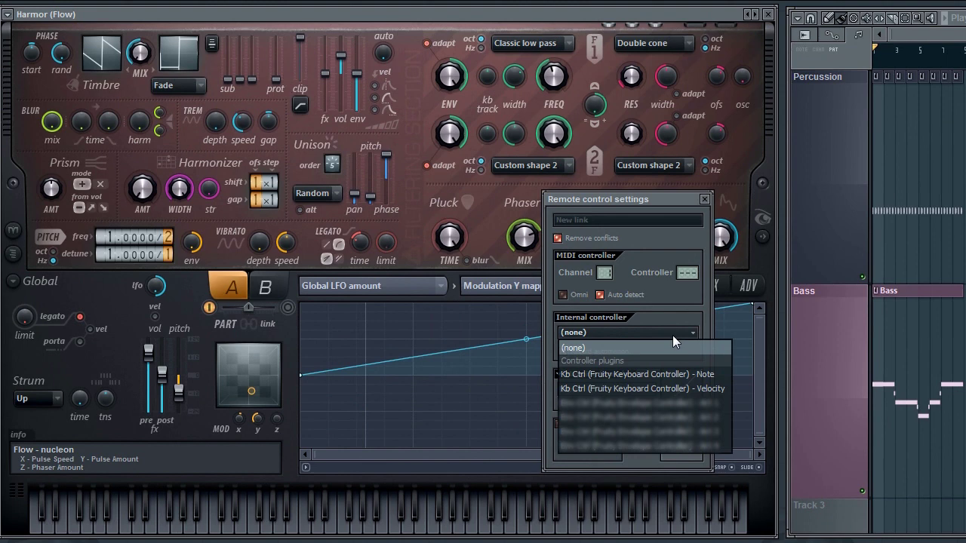
click(667, 375)
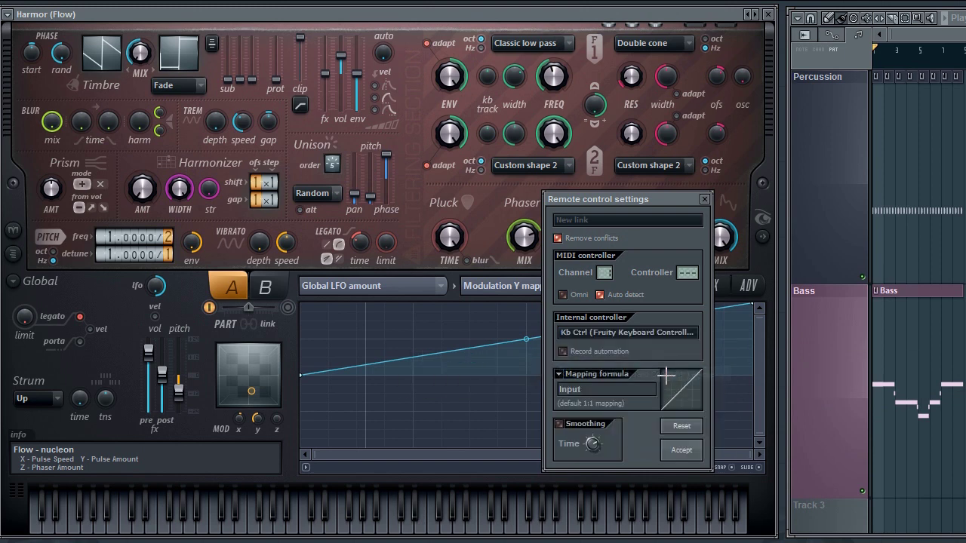
click(680, 451)
- Widen the Fruity Keyboard Controller's note range below C4 and above C6, playing notes across the keyboard to test it
mouse_move(483, 249)
mouse_down()
mouse_move(557, 249)
mouse_move(477, 246)
mouse_move(531, 248)
mouse_move(504, 247)
mouse_move(527, 246)
mouse_move(516, 246)
mouse_up()
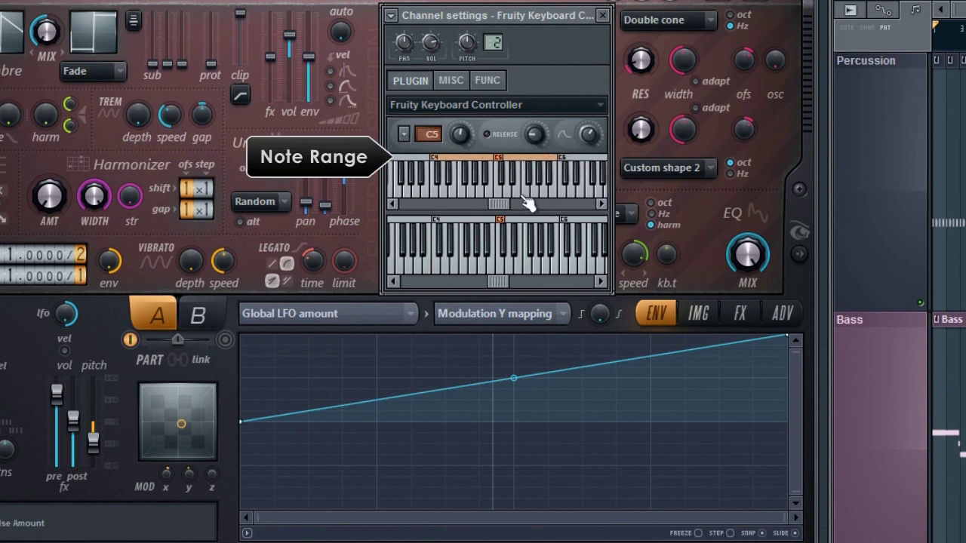
mouse_move(468, 264)
mouse_down()
mouse_move(394, 271)
mouse_move(574, 266)
mouse_move(569, 256)
mouse_up()
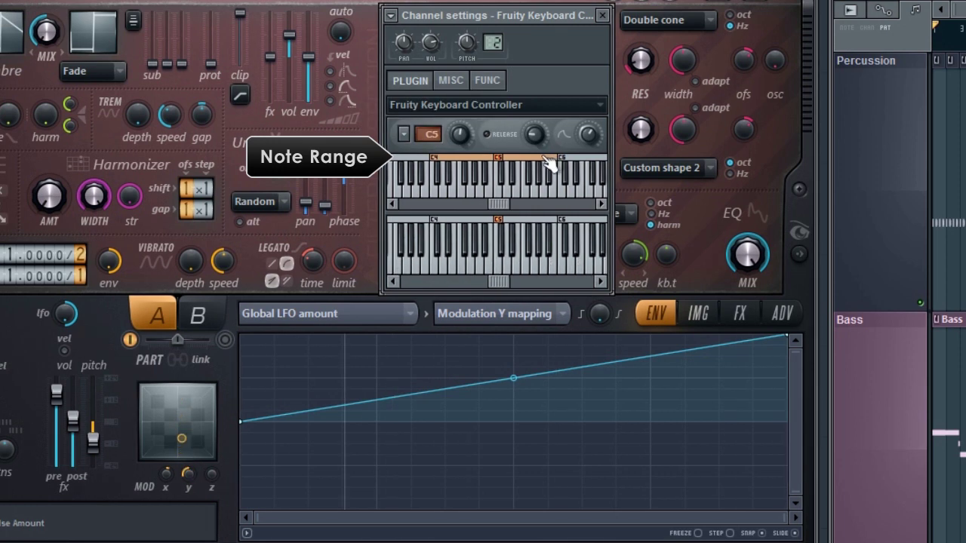
drag(549, 166, 595, 166)
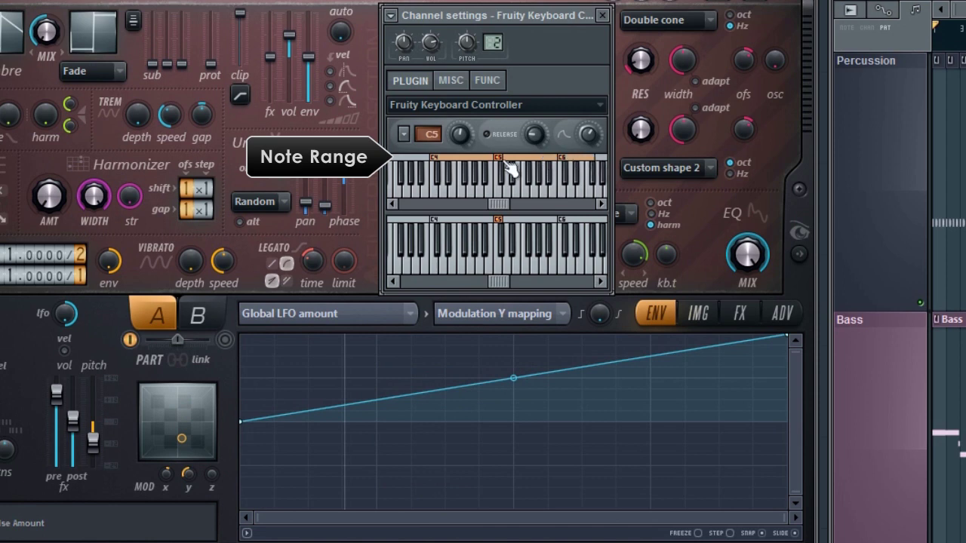
drag(441, 166, 406, 166)
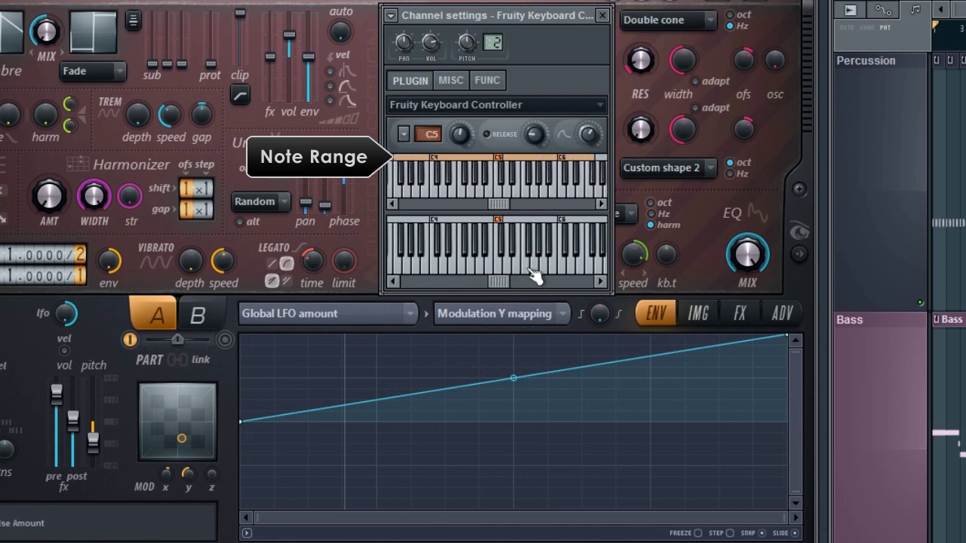
mouse_move(501, 270)
mouse_down()
mouse_move(444, 267)
mouse_move(566, 264)
mouse_move(405, 264)
mouse_move(420, 261)
mouse_up()
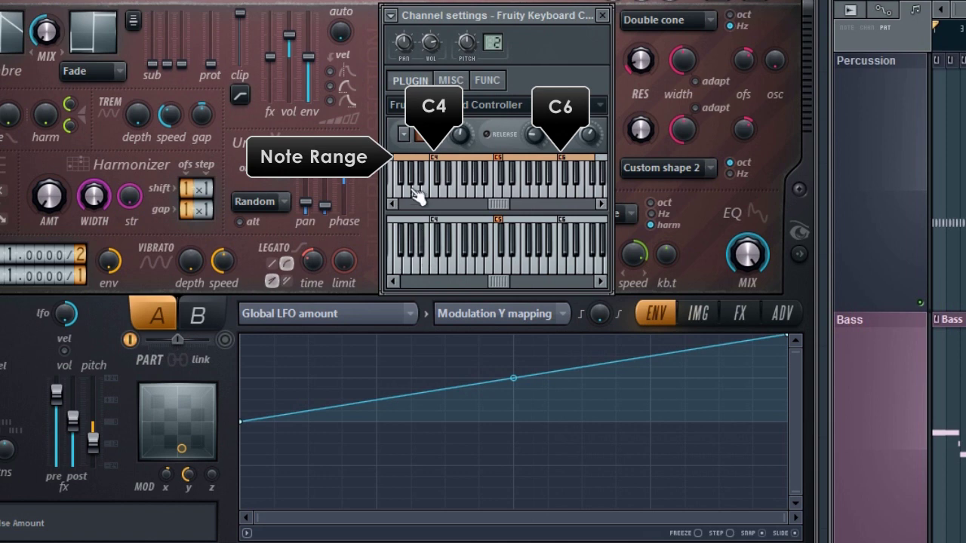
- Auto map the keyboard controller's values to white keys only and play across the range
click(406, 136)
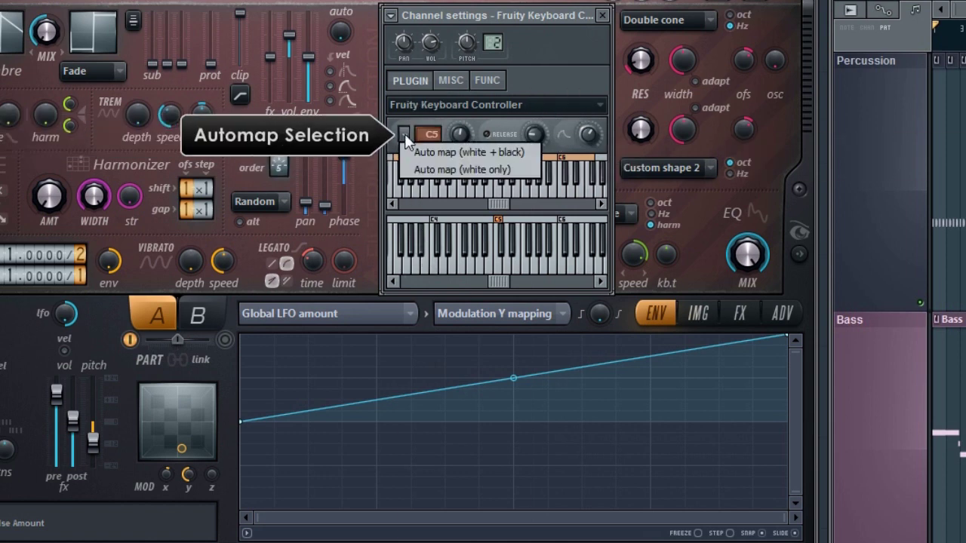
click(442, 171)
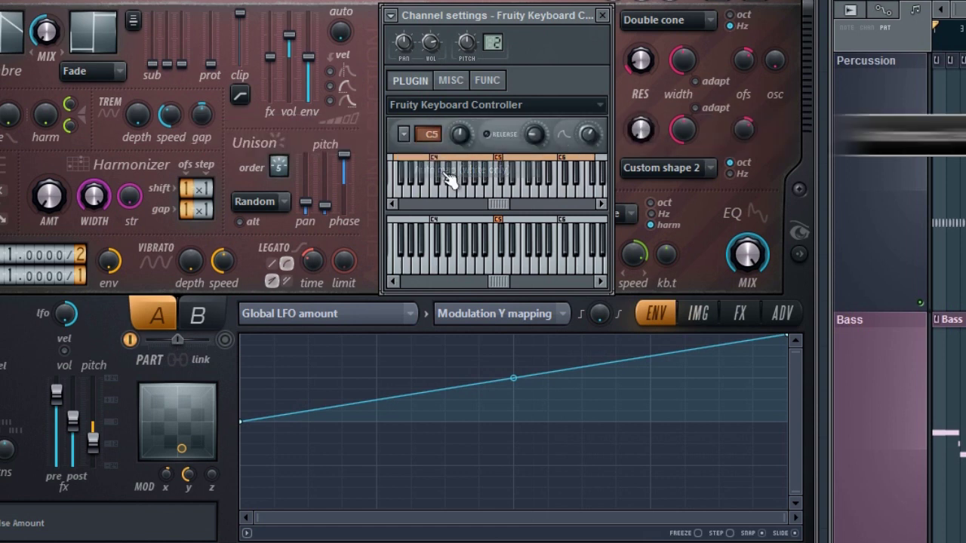
mouse_move(406, 197)
mouse_down()
mouse_move(592, 203)
mouse_move(468, 200)
mouse_move(499, 199)
mouse_move(509, 168)
mouse_up()
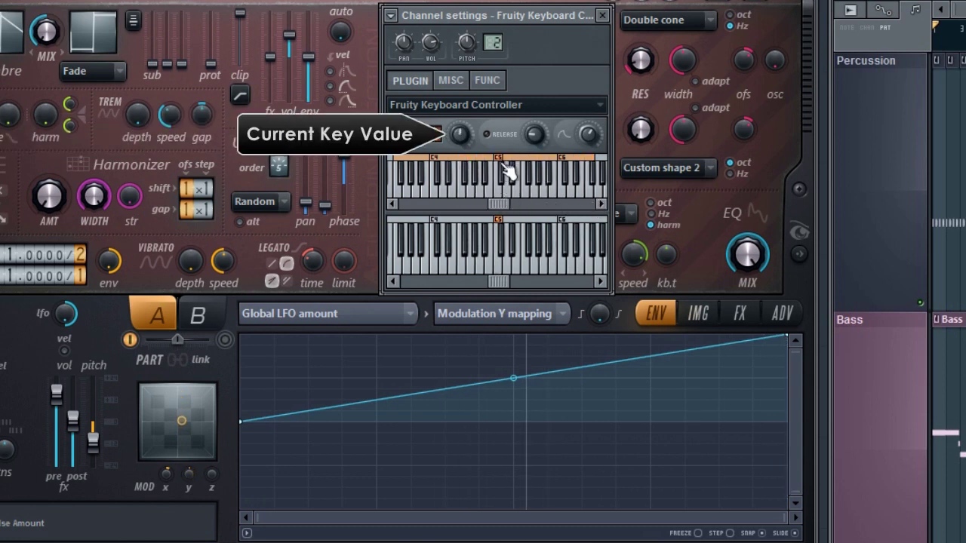
- Select C5 as the current key after trying A4 and D#4, lower its key value and test it on the keyboard
right_click(483, 157)
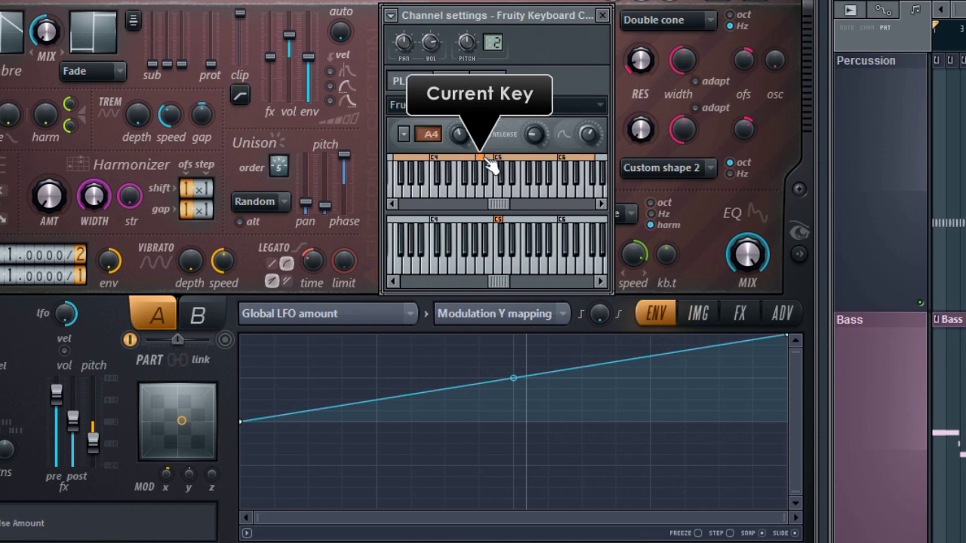
right_click(466, 157)
right_click(450, 158)
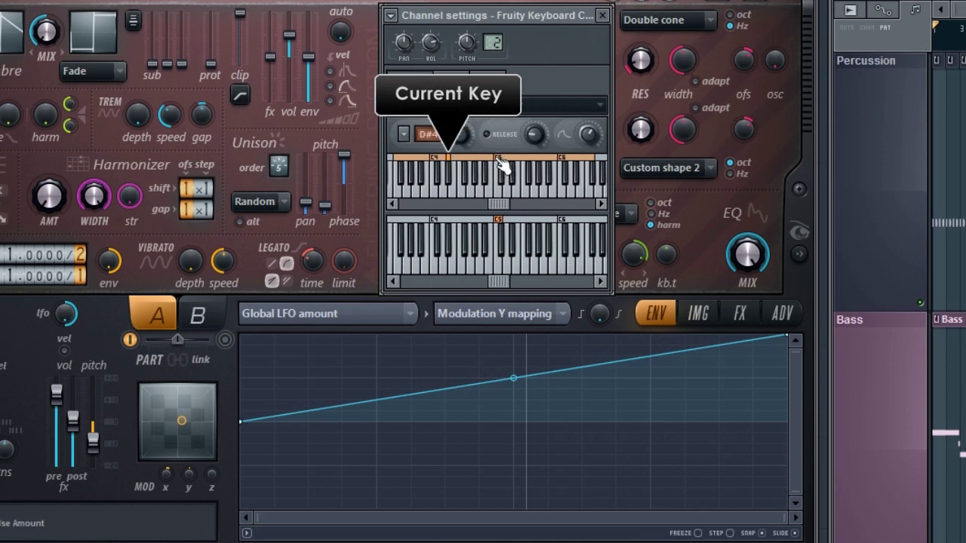
click(500, 160)
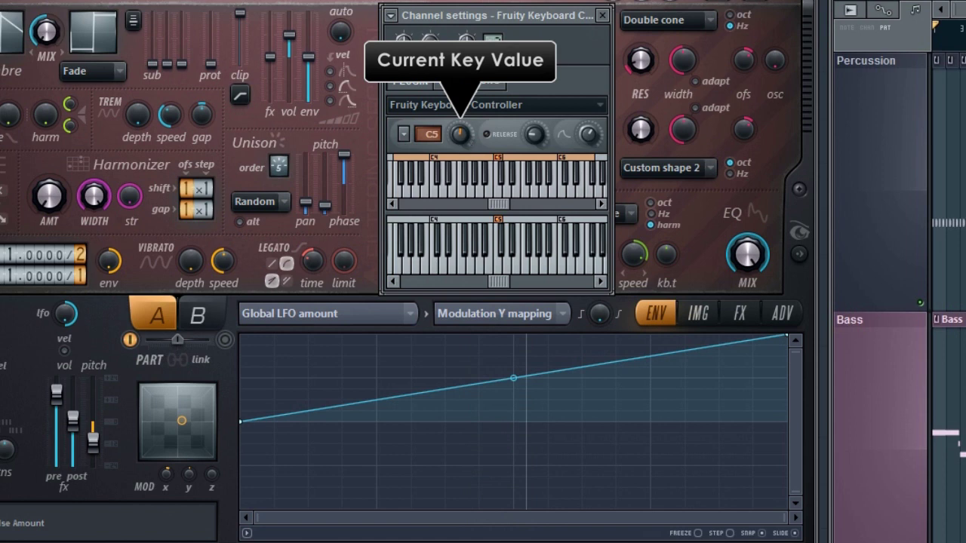
drag(459, 135, 459, 193)
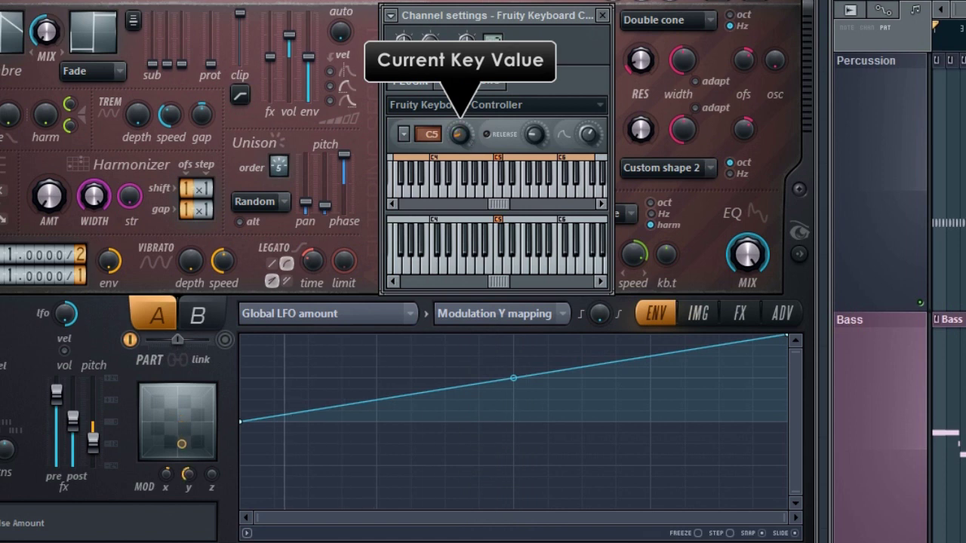
click(464, 191)
drag(466, 199, 499, 196)
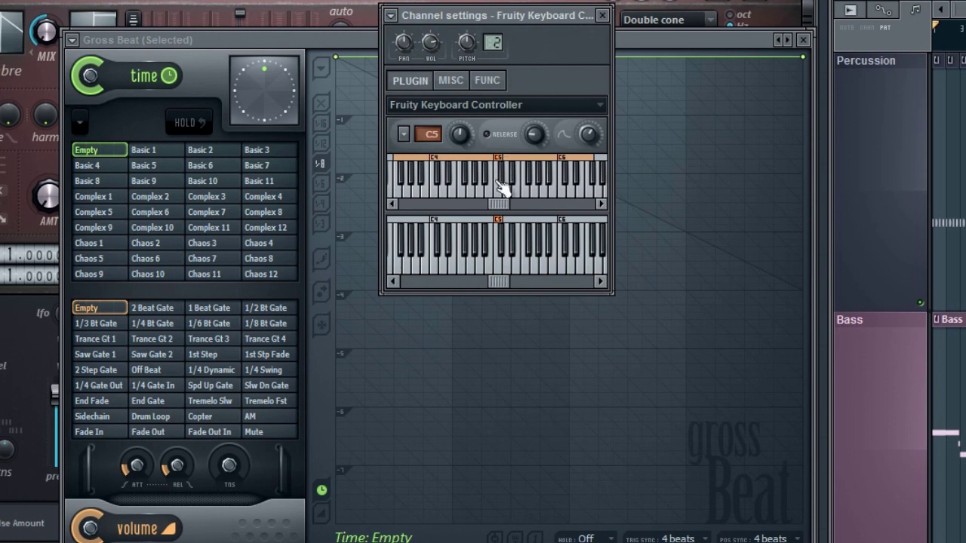
- Link Gross Beat's time slot selection to the internal controller Kb Ctrl (Fruity Keyboard Controller)
right_click(181, 185)
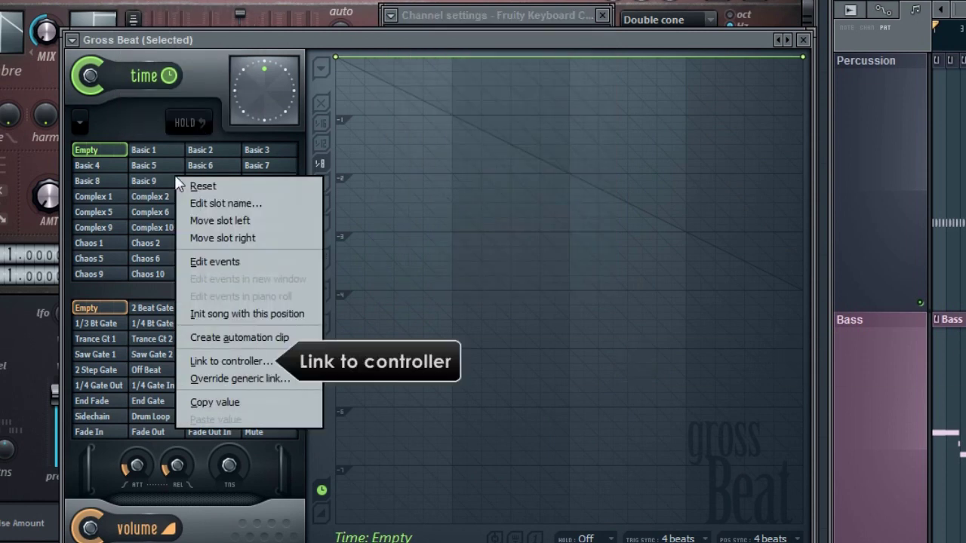
click(218, 363)
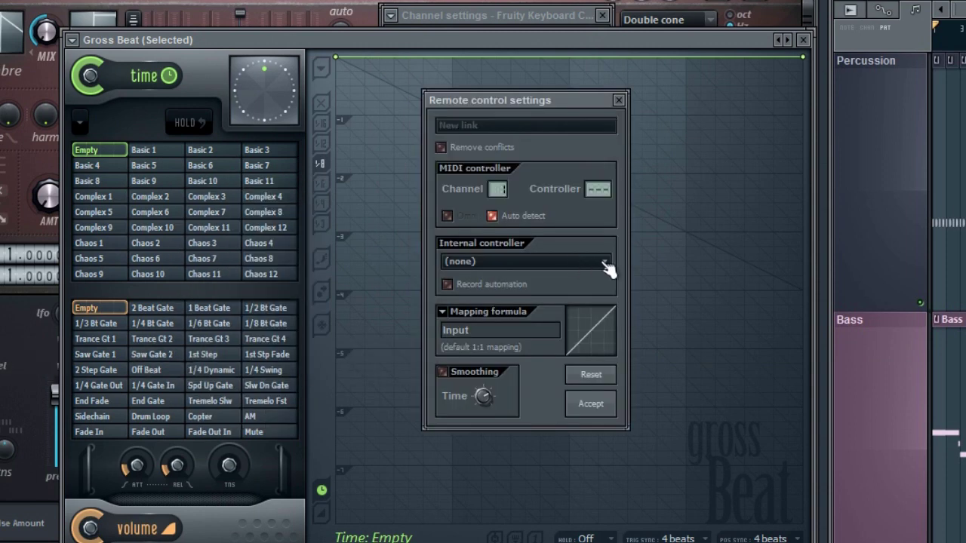
click(606, 265)
click(583, 313)
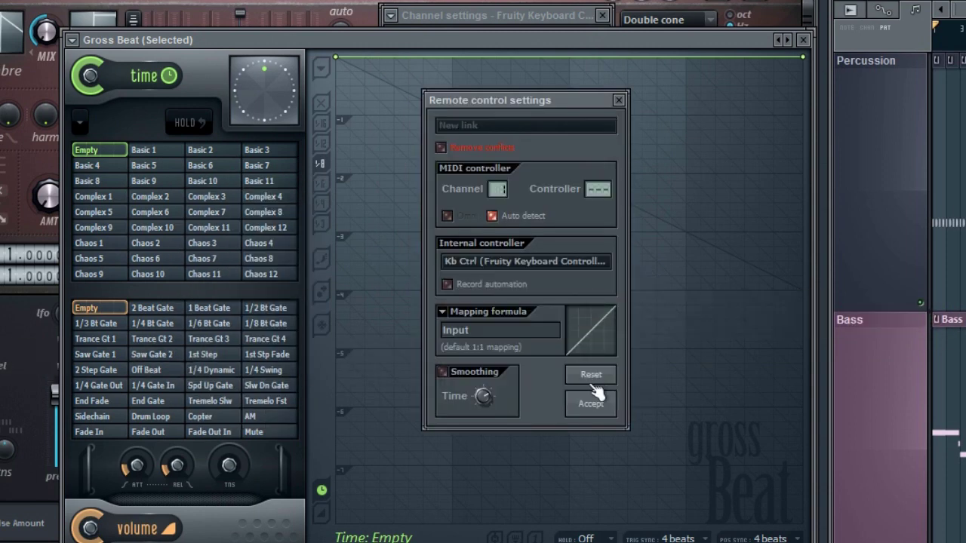
click(592, 408)
- Adjust the key values so C5 selects Basic 2, D5 selects Chaos 1 and E5 selects Chaos 12
mouse_move(499, 189)
mouse_down()
mouse_move(396, 197)
mouse_move(597, 195)
mouse_move(500, 200)
mouse_up()
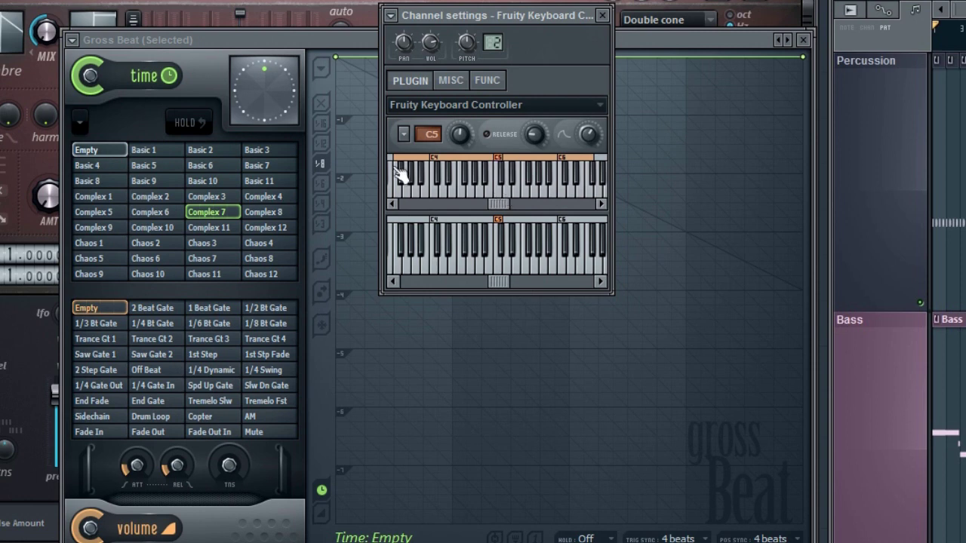
drag(465, 132, 465, 181)
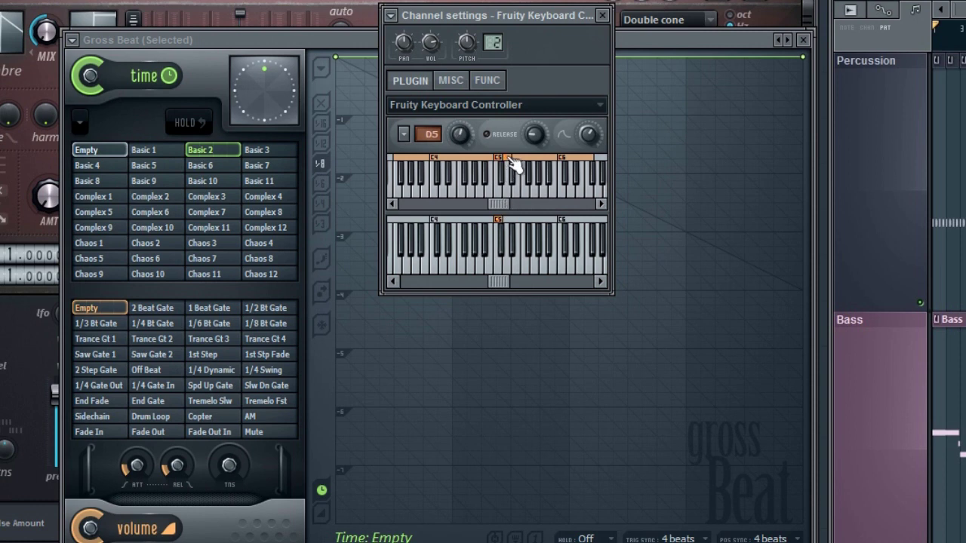
drag(468, 133, 468, 110)
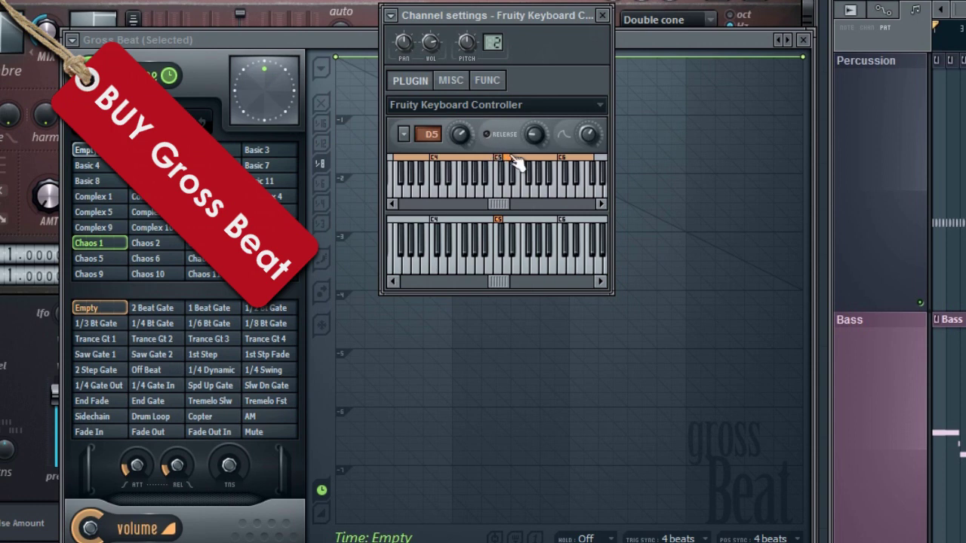
click(517, 158)
drag(468, 137, 459, 114)
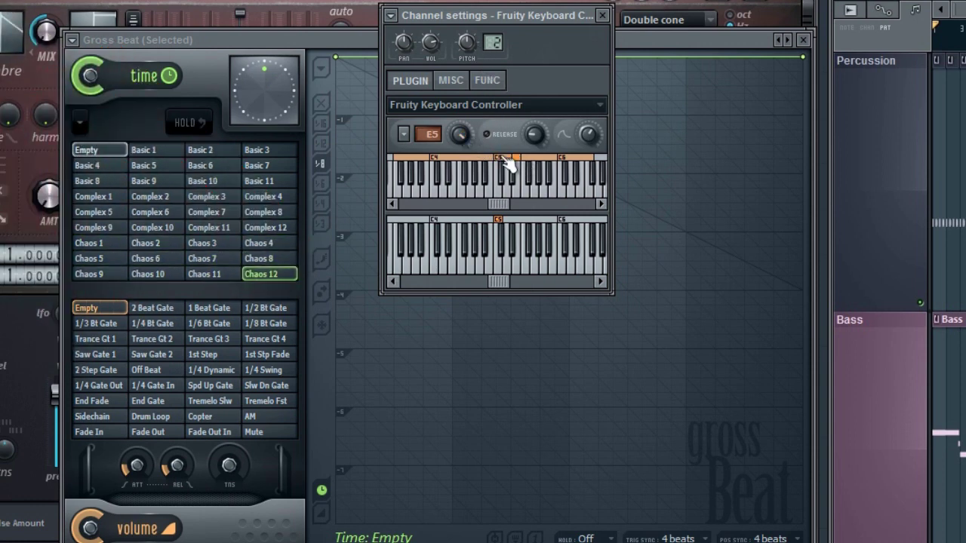
- Play C5, D5 and E5 on the controller keyboard to check how they switch Gross Beat's time slots
click(499, 192)
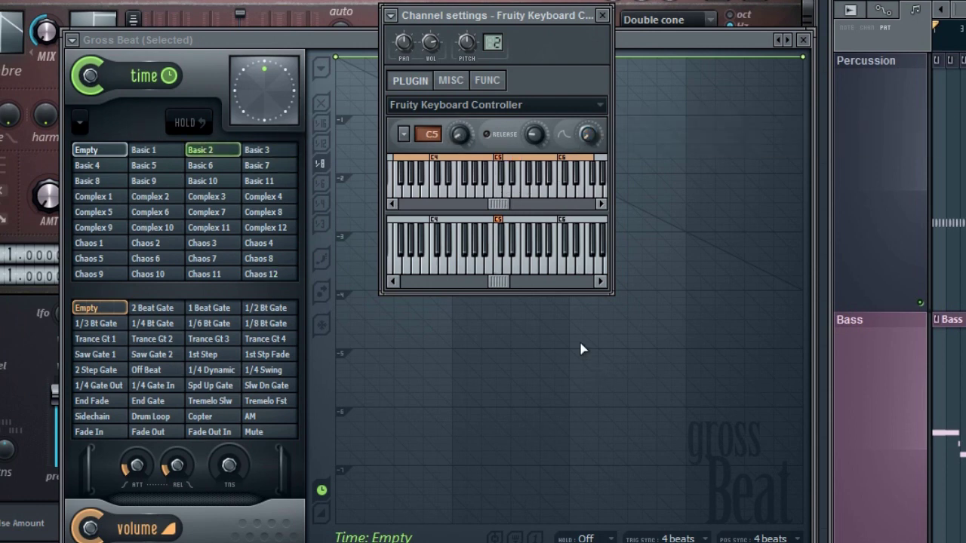
click(502, 199)
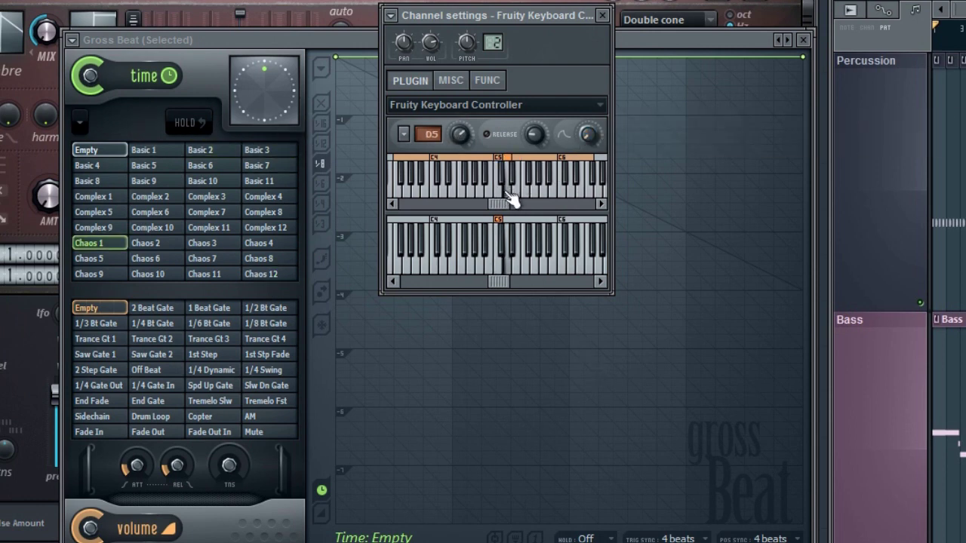
click(519, 198)
click(504, 200)
click(498, 198)
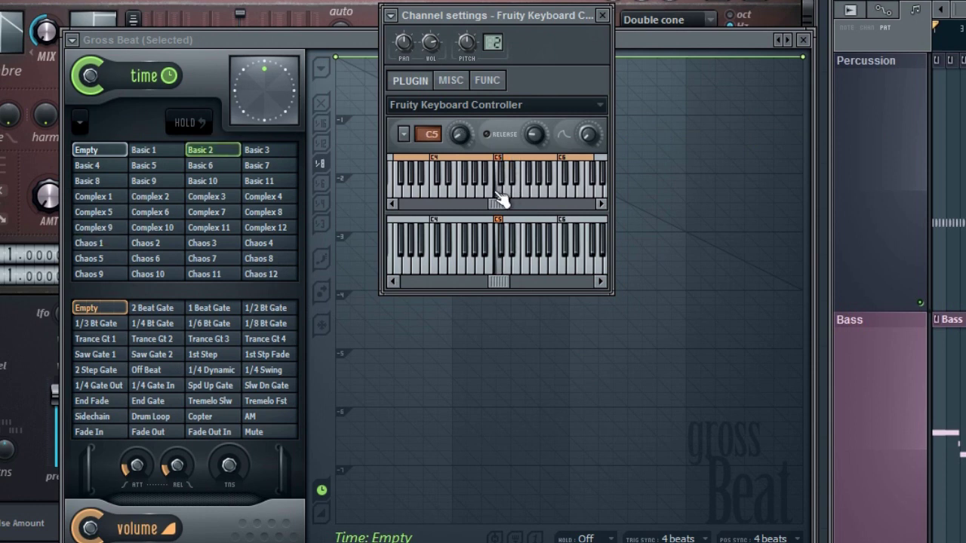
- Close Gross Beat, then turn on the keyboard controller's Release, adjust the release value and test it with C5
click(804, 40)
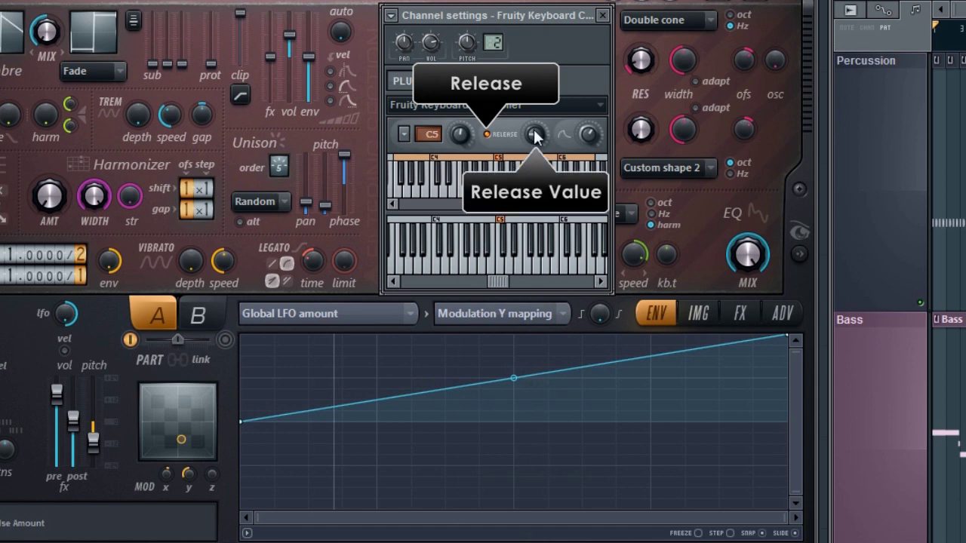
mouse_move(536, 135)
mouse_down()
mouse_move(537, 146)
mouse_move(536, 135)
mouse_up()
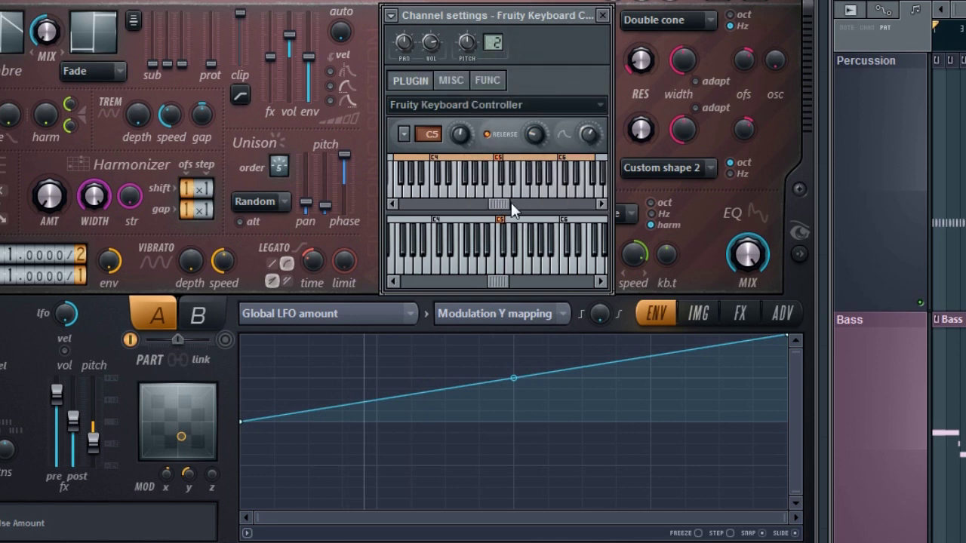
click(503, 267)
click(502, 267)
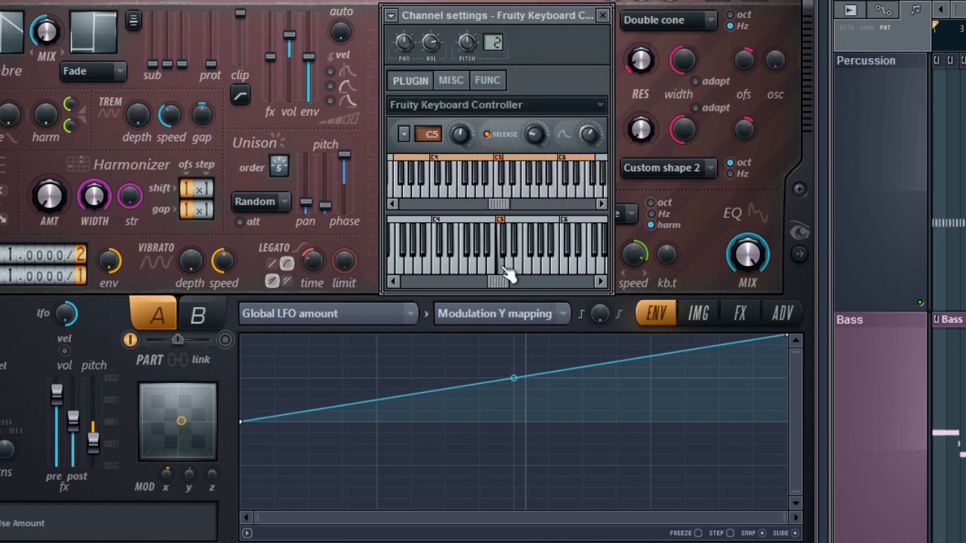
click(503, 267)
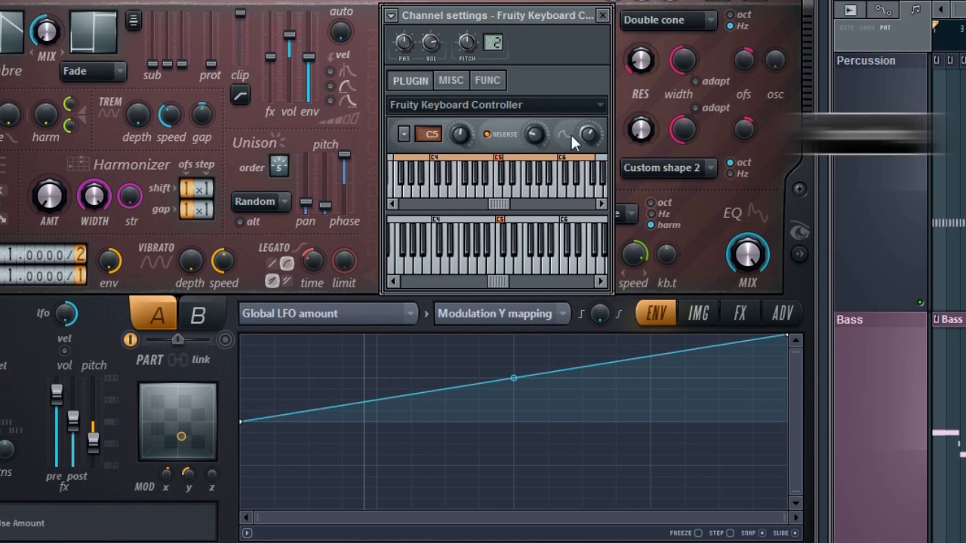
- Play C5 repeatedly with minimum smoothing, then raise the keyboard controller's Smoothing to maximum
click(504, 267)
click(504, 267)
click(504, 267)
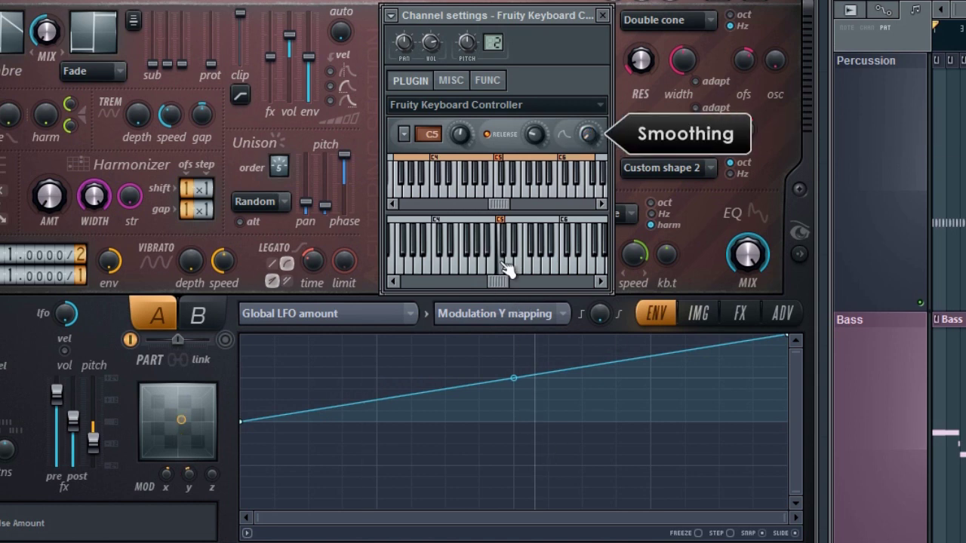
drag(588, 133, 589, 128)
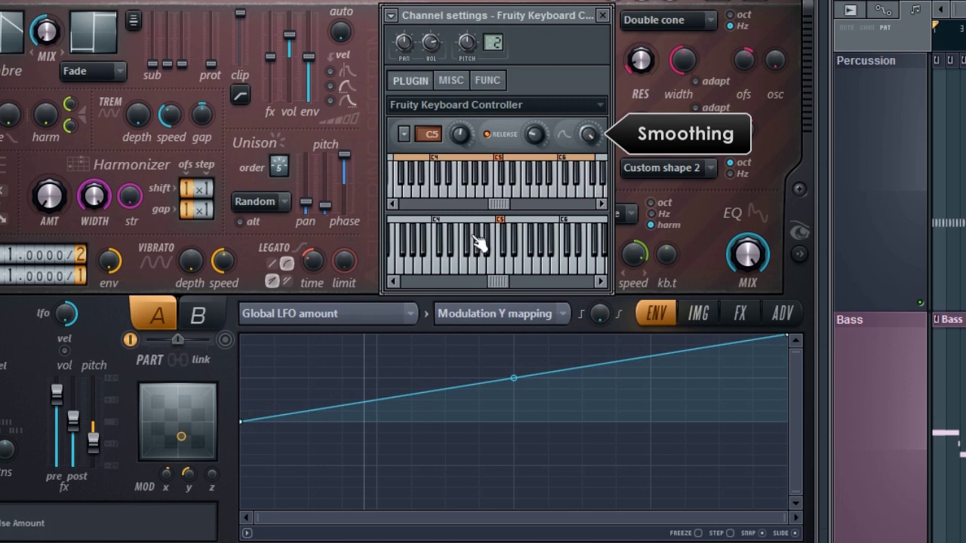
- Play C5 repeatedly on the controller keyboard to check the response at maximum smoothing
click(496, 268)
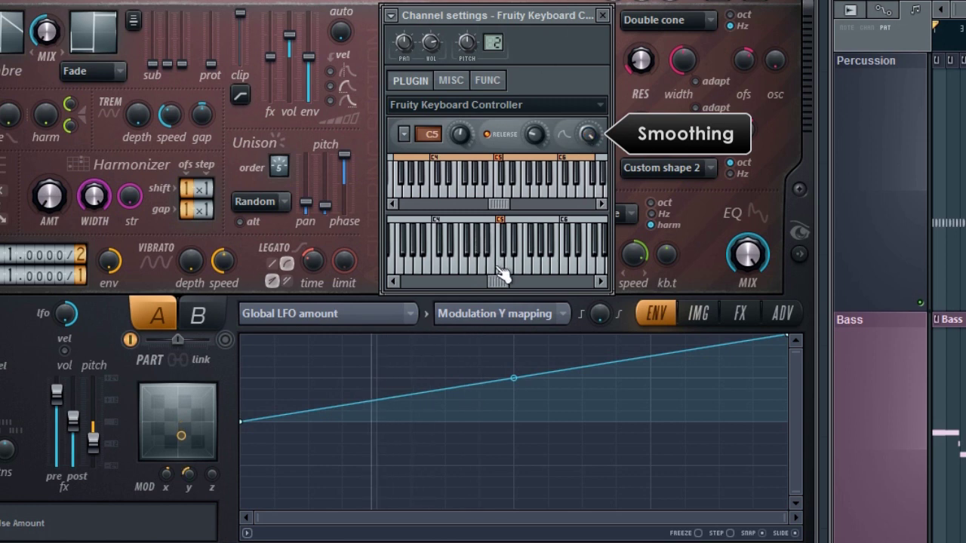
click(496, 266)
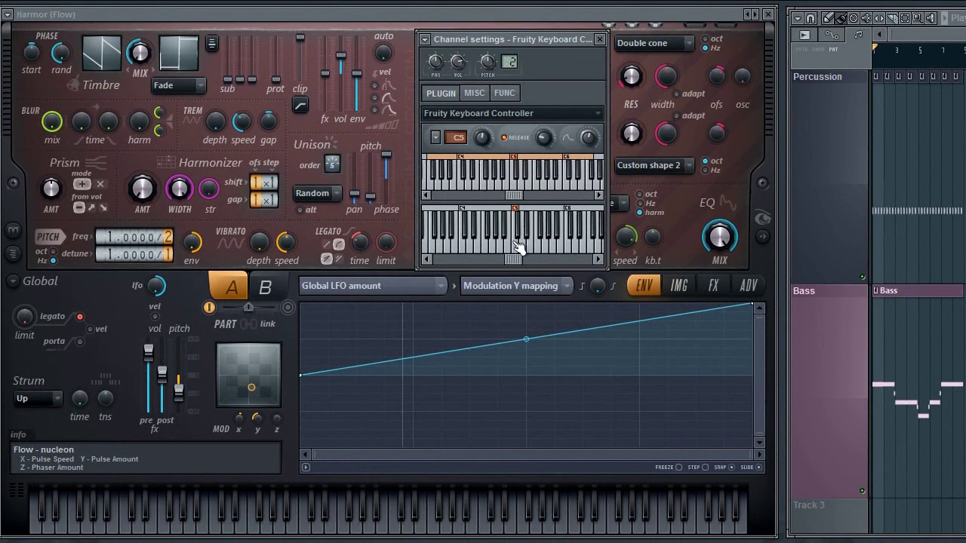
click(520, 248)
click(519, 248)
- Close Harmor, open Fruity Keyboard Controller's piano roll and place A4 notes every half bar up to bar 9
click(768, 15)
right_click(82, 117)
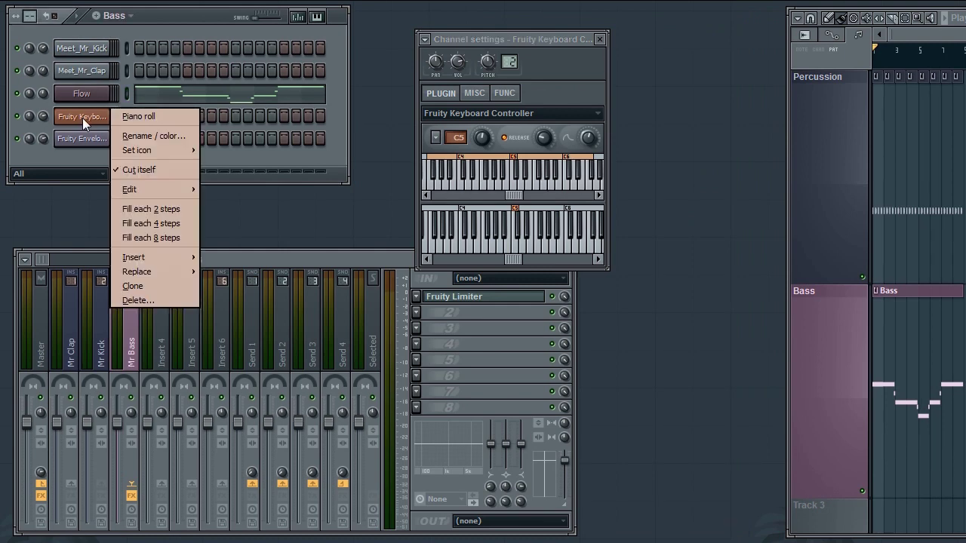
click(131, 119)
click(202, 266)
click(241, 265)
click(279, 266)
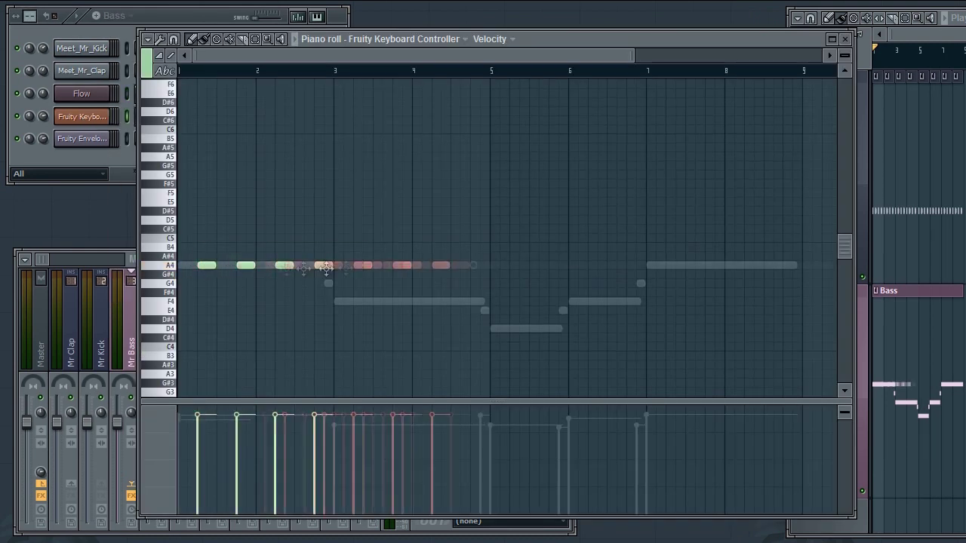
drag(326, 268, 679, 266)
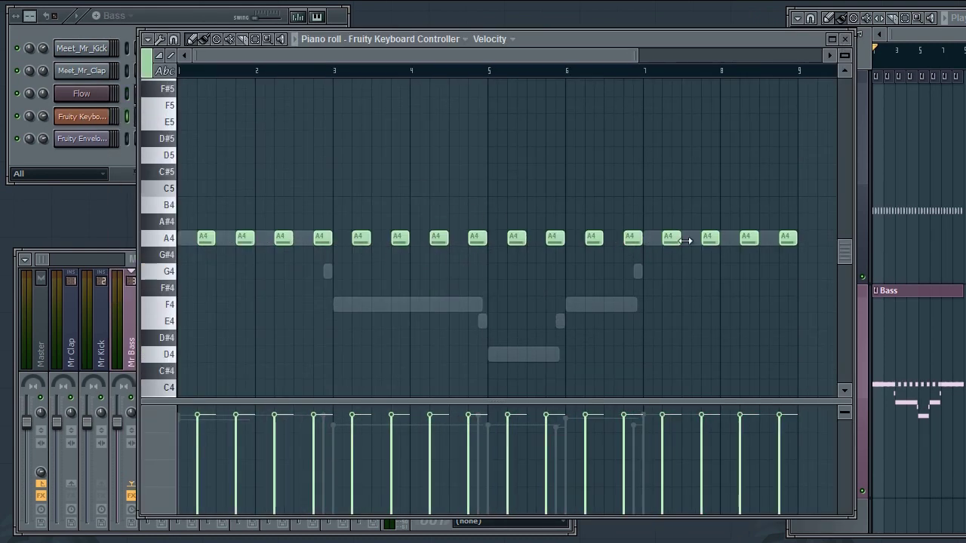
- Start playback, select all the A4 notes and transpose them up to F#5, then close the piano roll
key(space)
mouse_move(205, 238)
mouse_down()
mouse_move(205, 204)
mouse_move(206, 237)
mouse_up()
mouse_move(806, 181)
mouse_down()
mouse_move(433, 328)
mouse_move(206, 309)
mouse_up()
drag(201, 237, 204, 89)
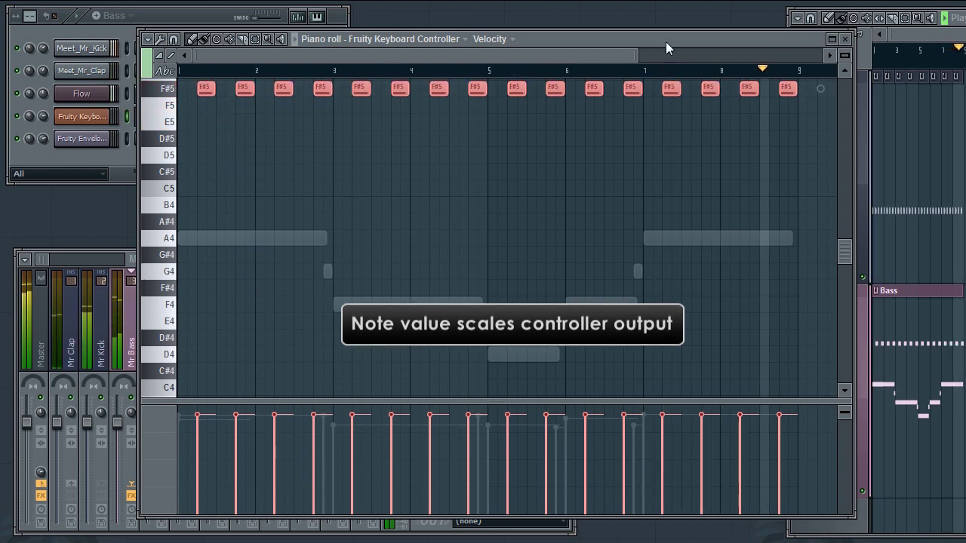
click(845, 40)
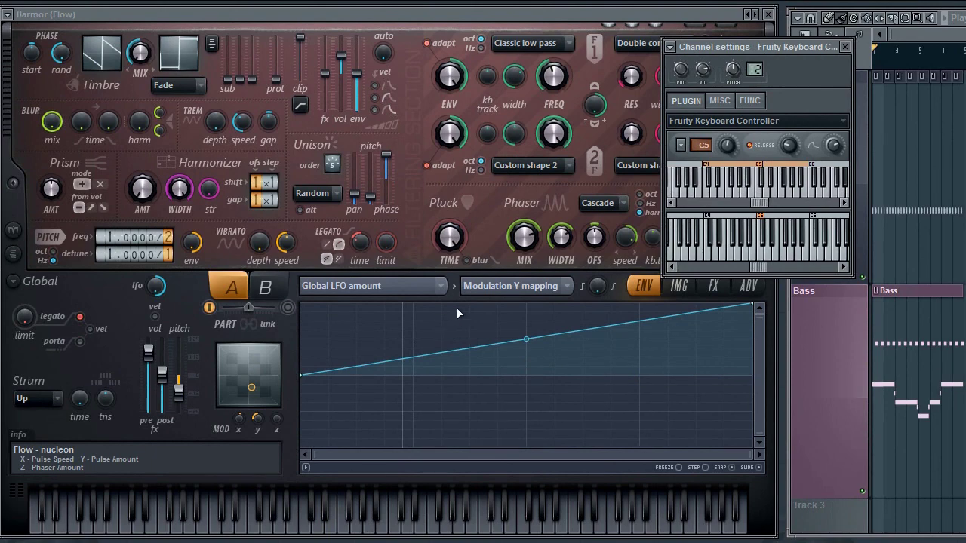
- Close the keyboard controller and set up Harmor's Modulation Y link to Kb Ctrl with Record automation enabled
click(846, 47)
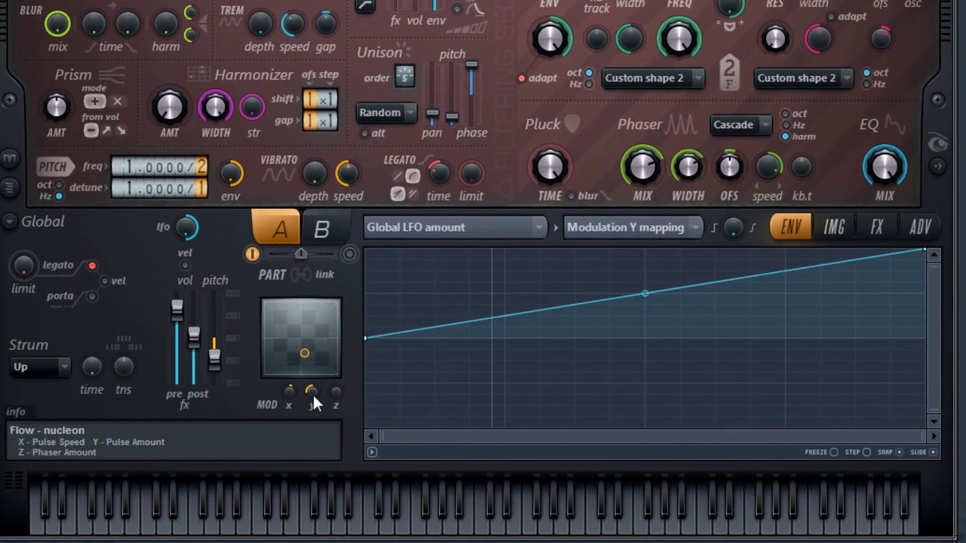
right_click(256, 418)
click(370, 532)
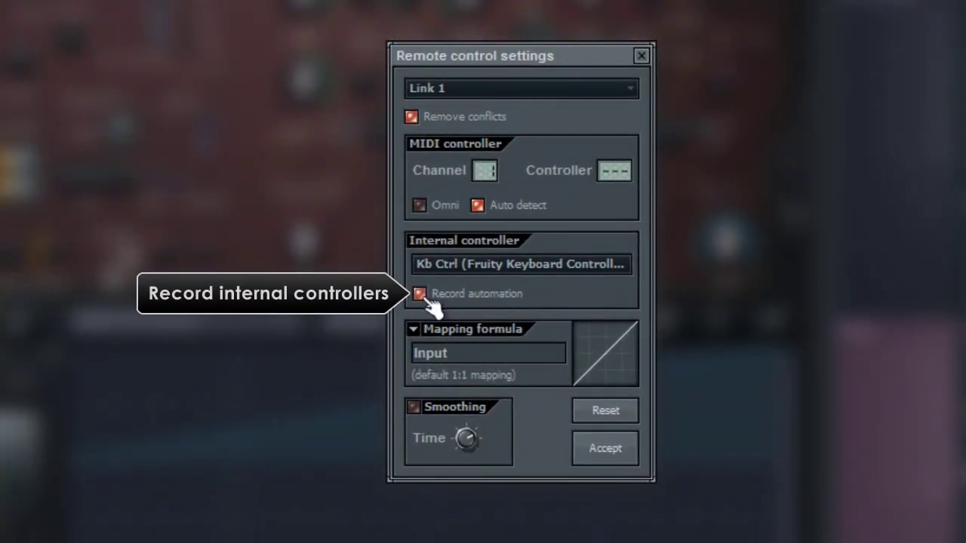
click(476, 202)
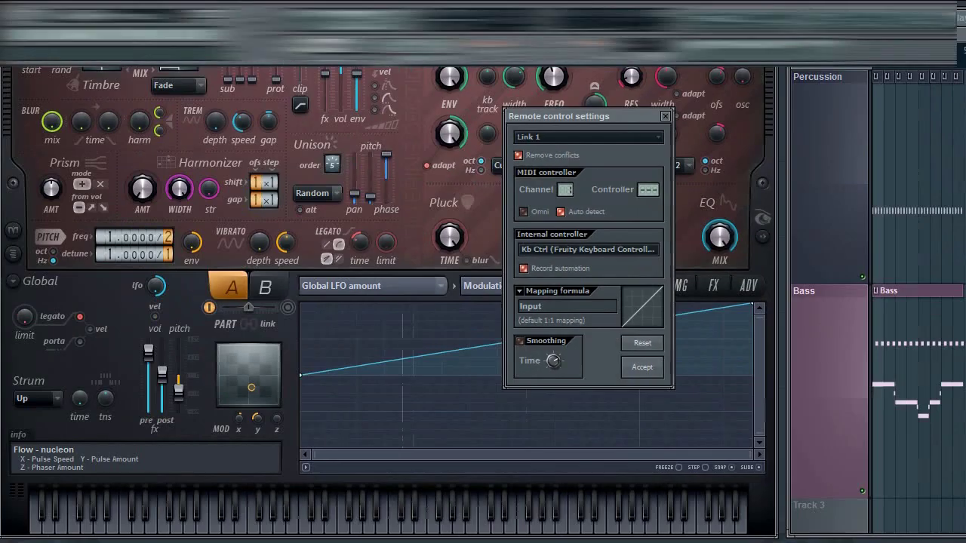
- Record Modulation Y's automation during playback and open the recorded data in the event editor
click(371, 46)
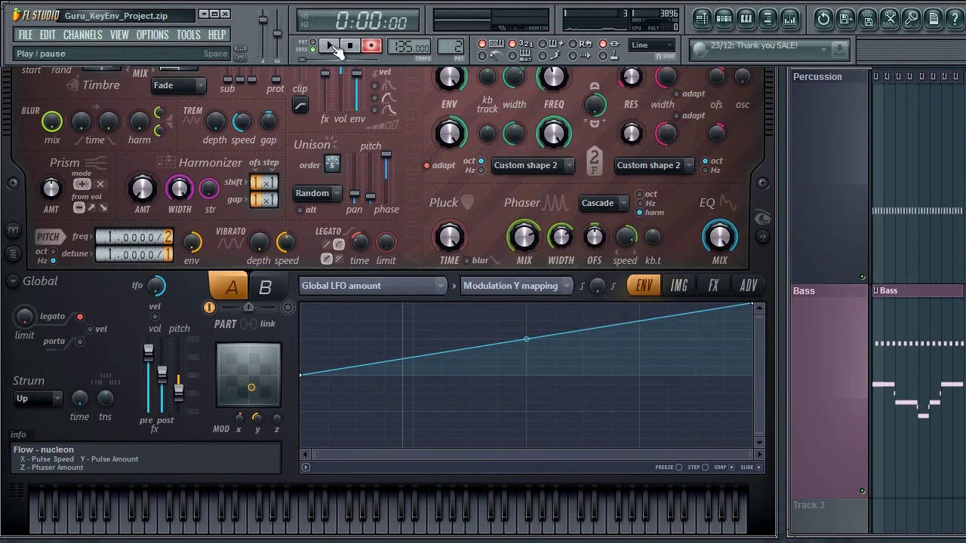
click(331, 47)
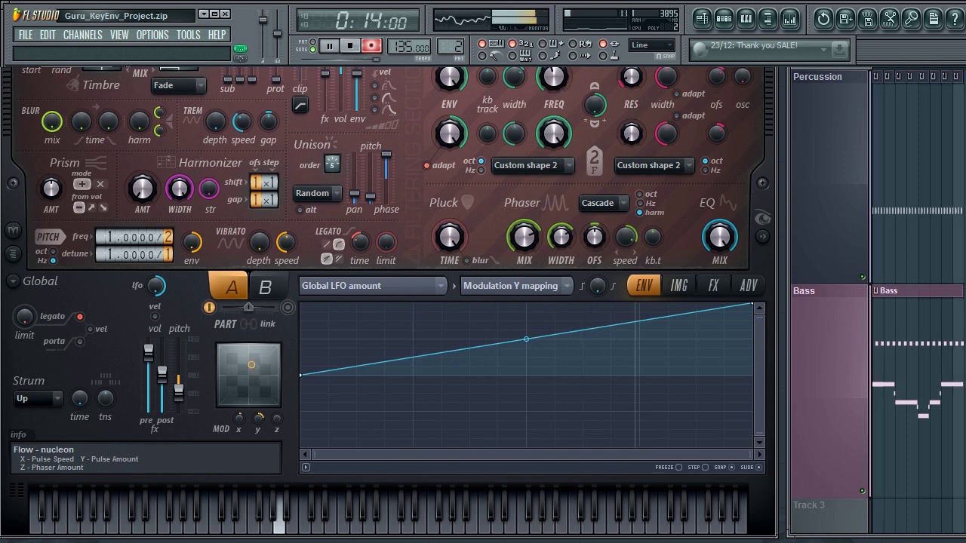
right_click(455, 237)
click(489, 306)
- Turn on Auto smoothing and redraw the third peak of the Modulation Y events as a lower, pointed peak
click(34, 65)
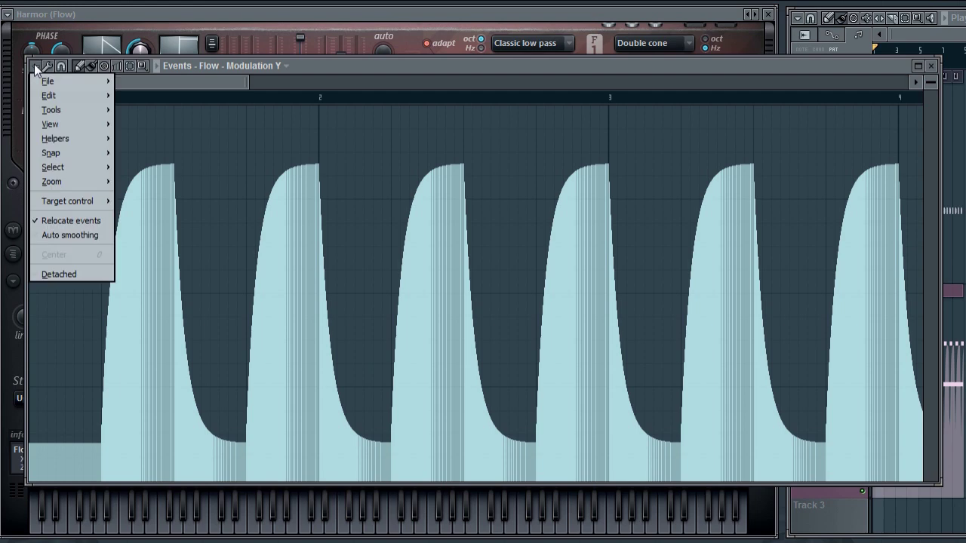
click(57, 235)
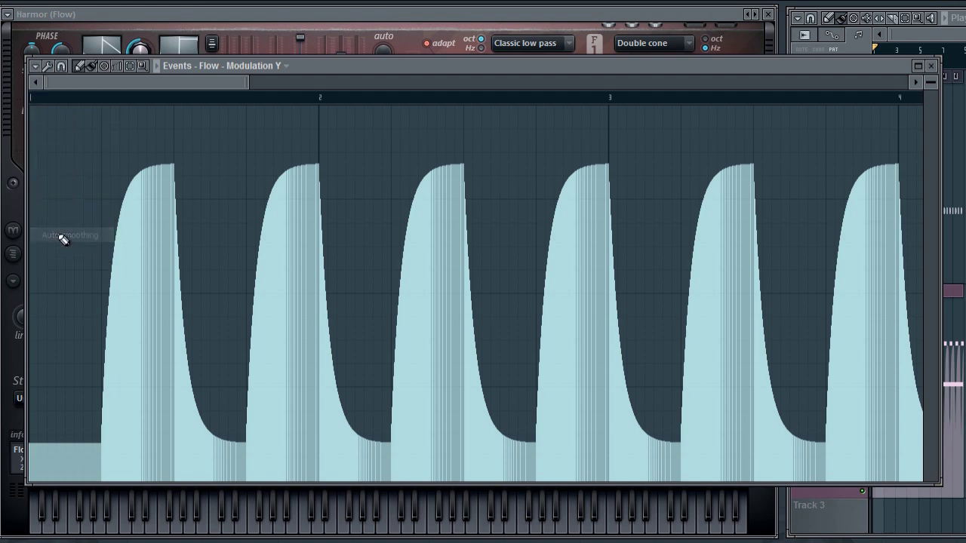
mouse_move(394, 444)
mouse_down()
mouse_move(411, 423)
mouse_move(451, 255)
mouse_move(522, 442)
mouse_up()
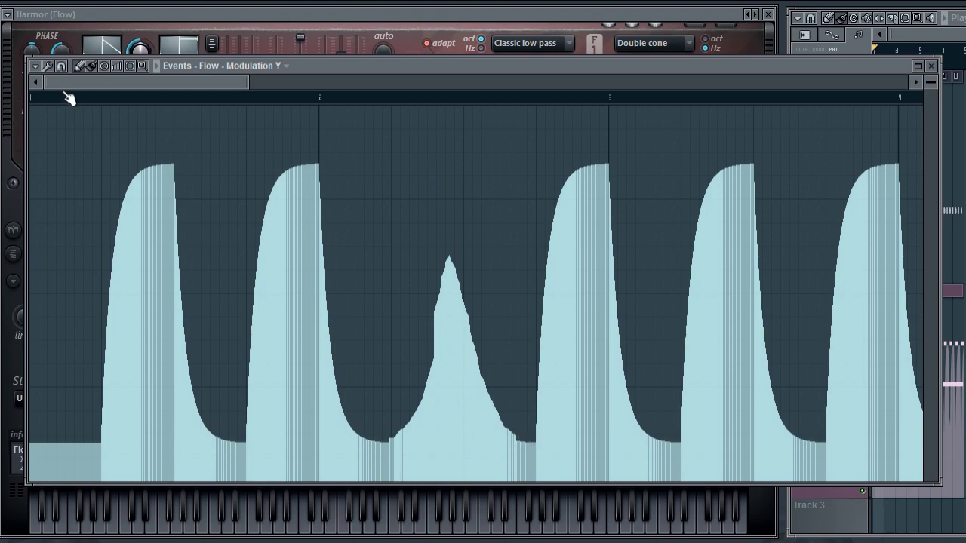
- Turn the Modulation Y events into an automation clip
click(35, 65)
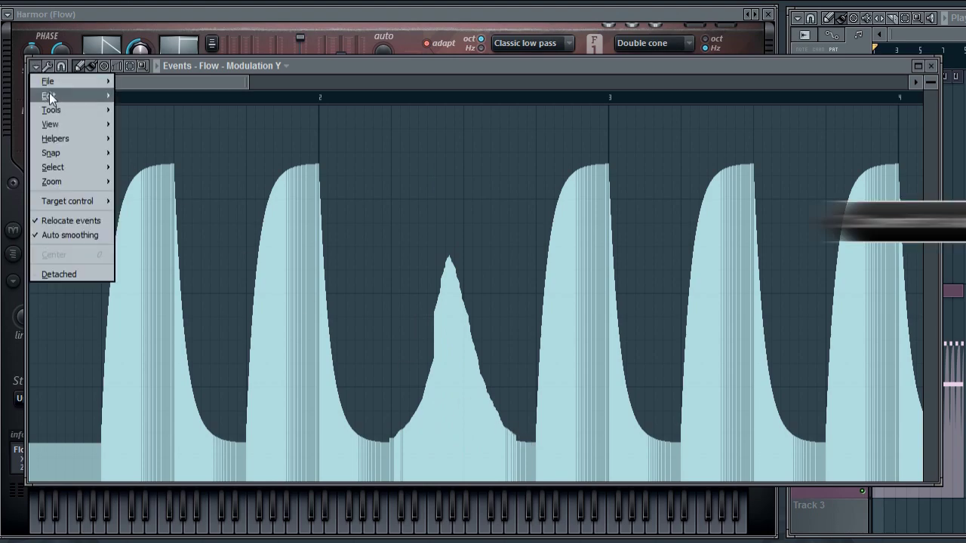
mouse_move(49, 92)
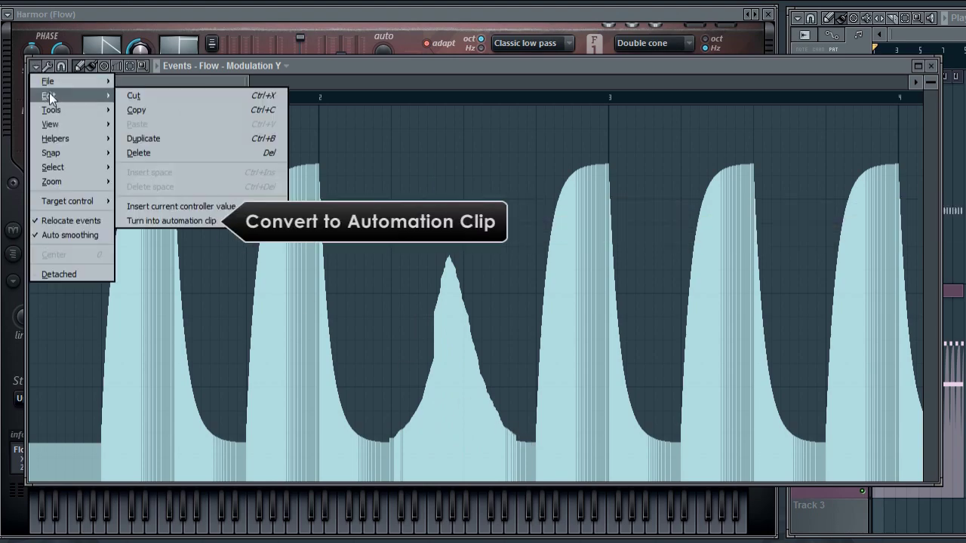
click(181, 220)
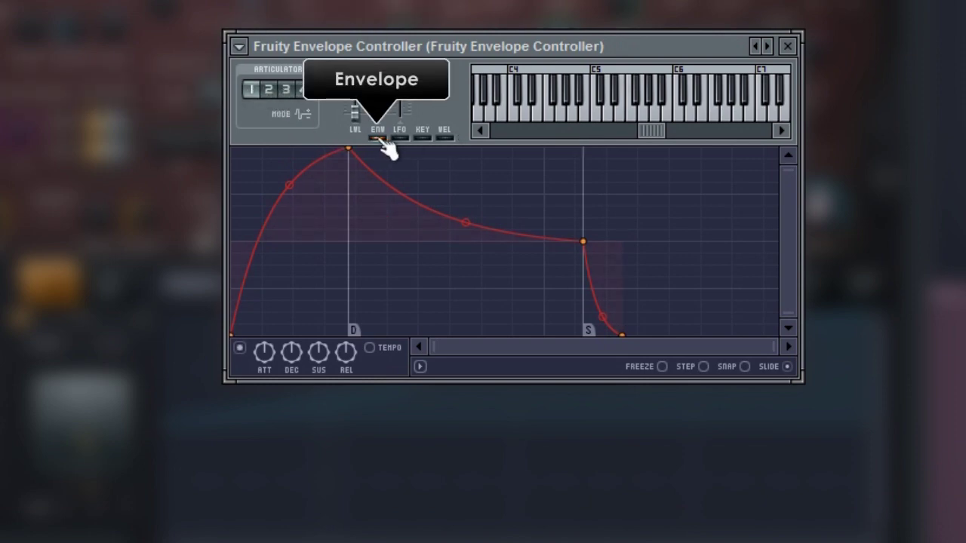
- Look through Articulator 1's LFO, KEY and VEL pages in Fruity Envelope Controller
click(408, 142)
click(429, 147)
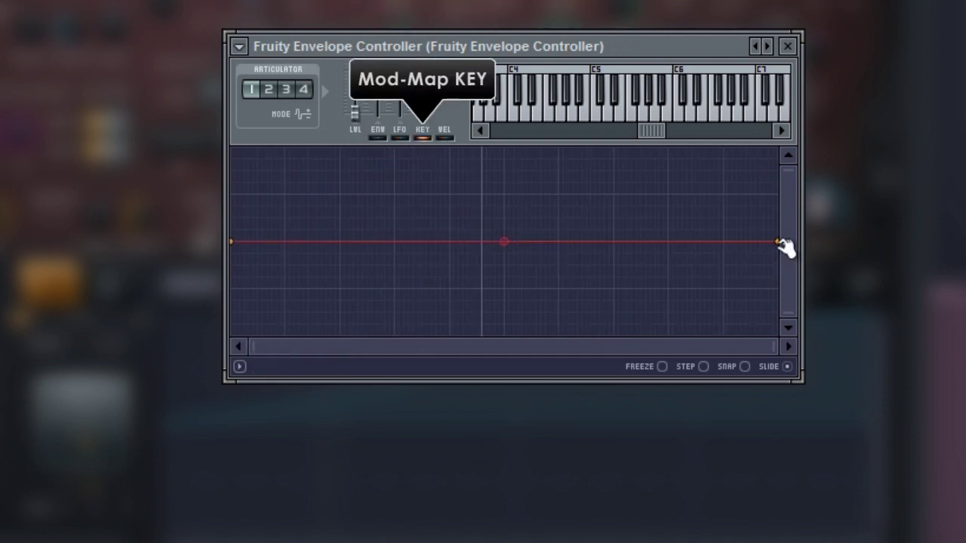
click(453, 140)
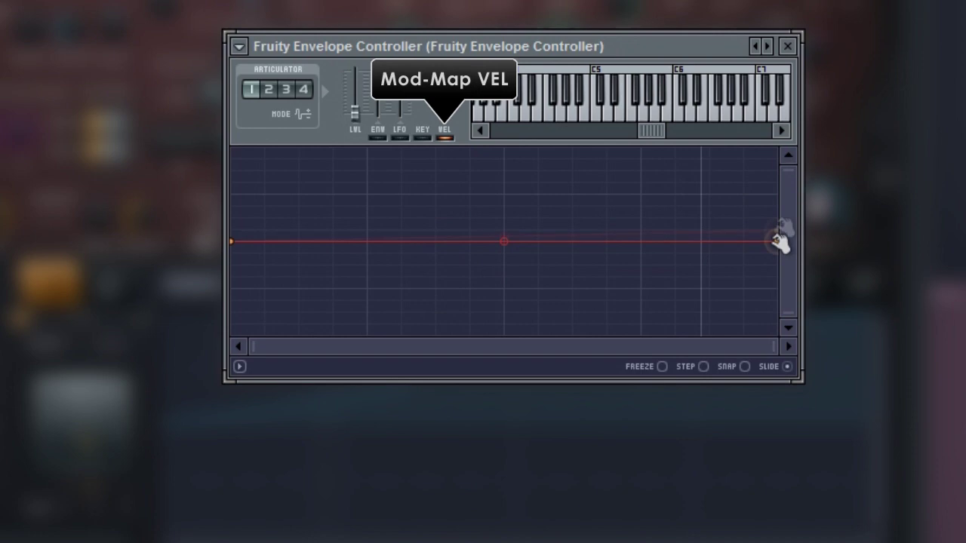
- Try raising the velocity mapping's end point, flatten it again and return to the envelope page
drag(779, 242, 779, 179)
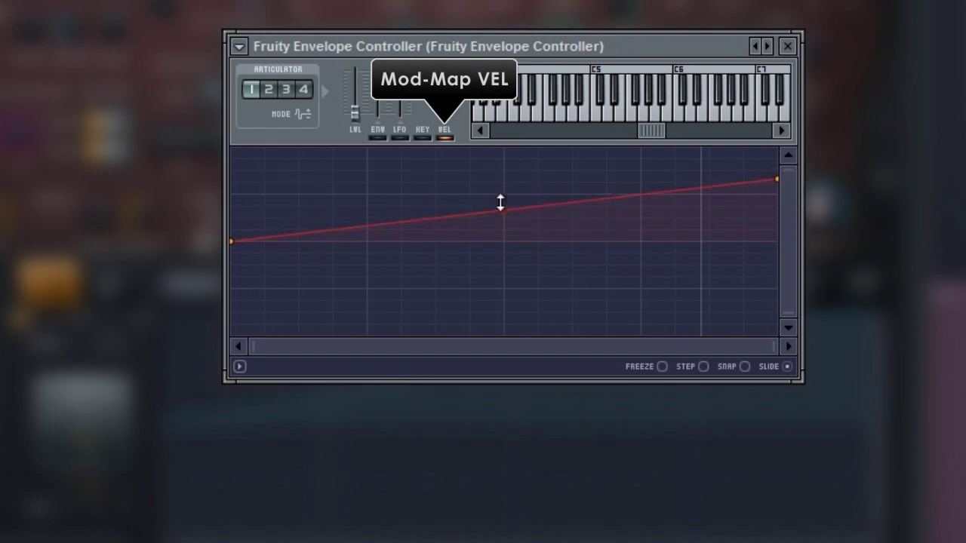
drag(785, 181, 791, 238)
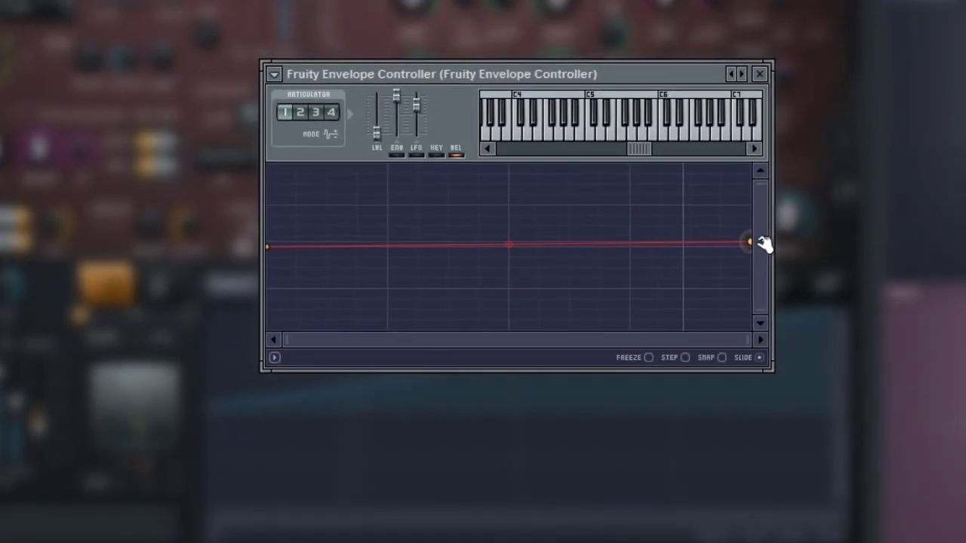
click(397, 156)
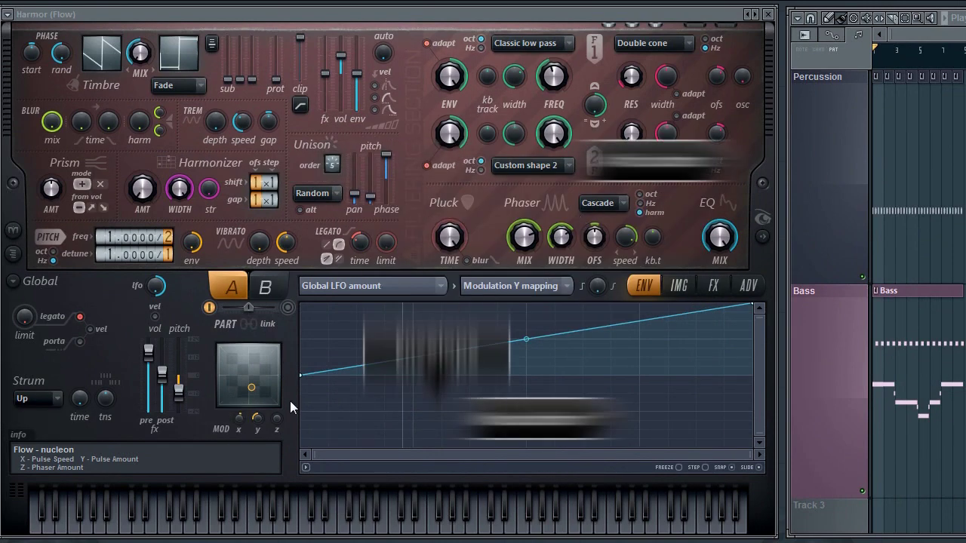
- Link Harmor's Modulation Y to the internal controller Env Ctrl (Fruity Envelope Controller) - Art 1 and accept
right_click(258, 418)
click(306, 528)
click(530, 250)
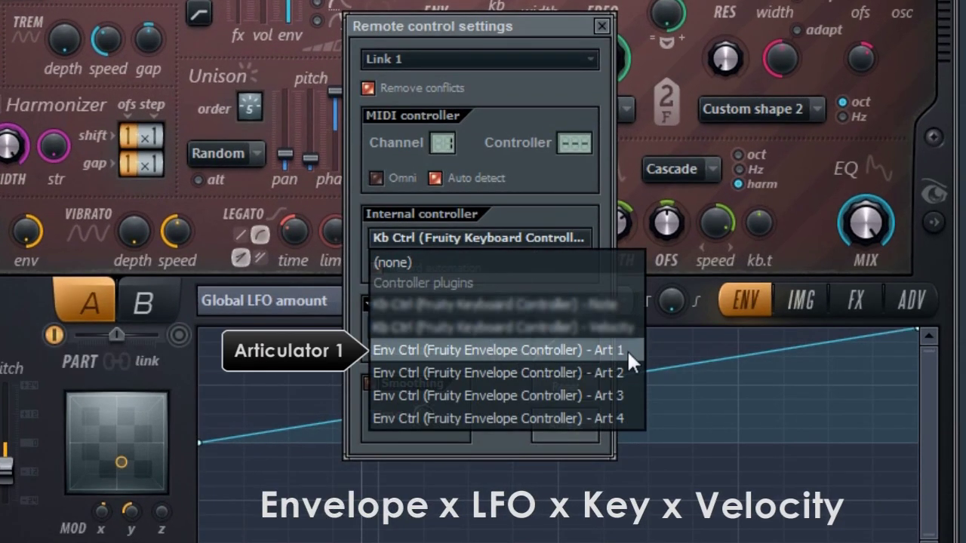
click(623, 350)
click(604, 431)
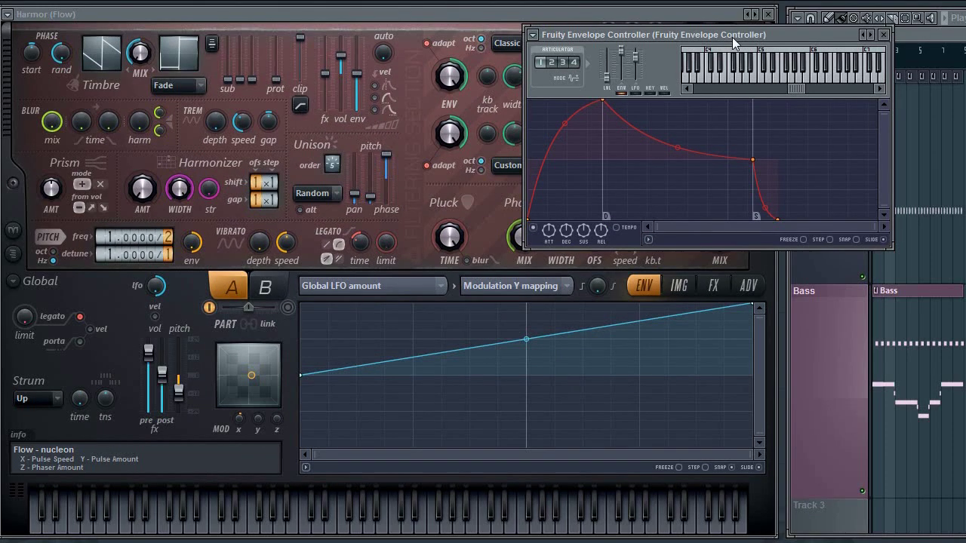
- Activate Articulator 1's envelope, lengthen its attack and adjust the sustain point
drag(732, 37, 735, 38)
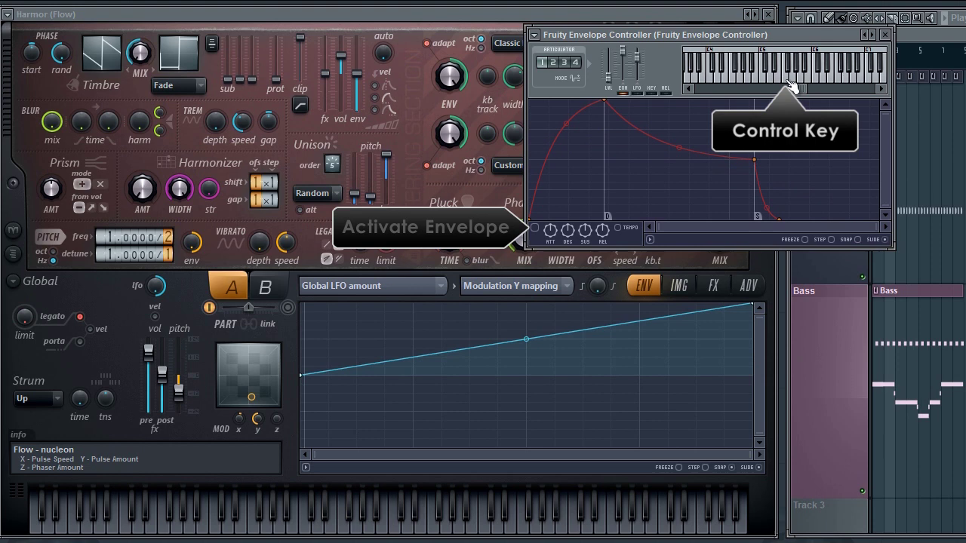
click(535, 227)
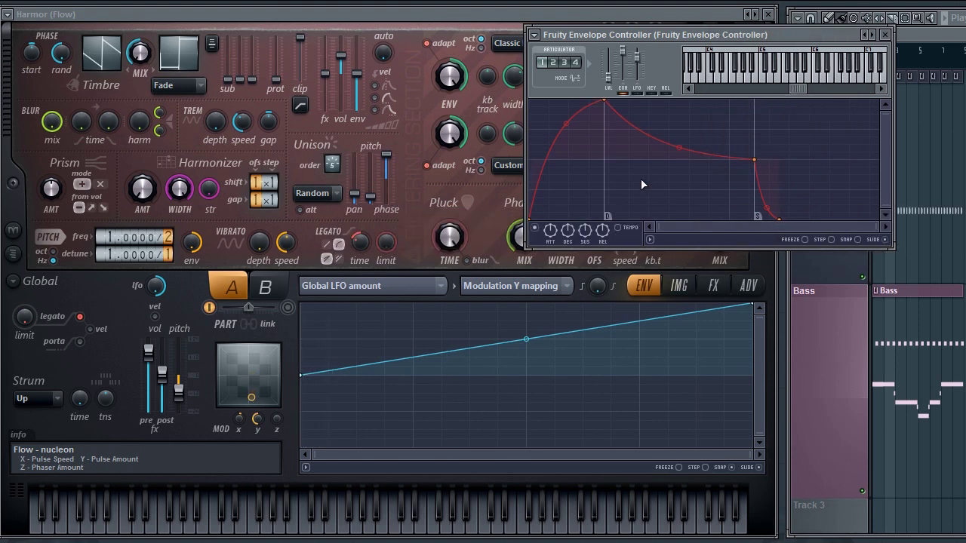
drag(608, 103, 686, 103)
drag(833, 162, 854, 160)
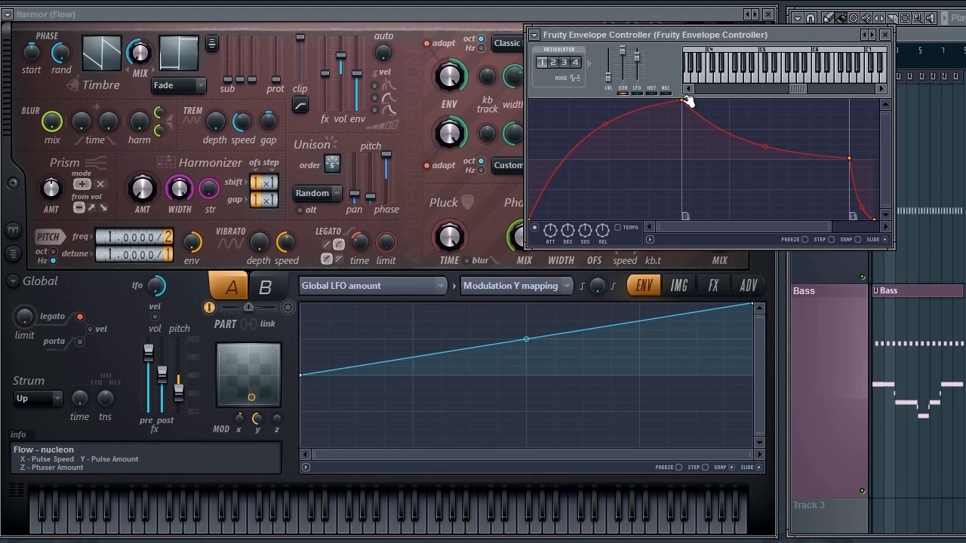
- Shorten the envelope's attack, reset its curve to a straight line and lower the sustain point to zero
drag(684, 99, 633, 99)
right_click(582, 123)
drag(799, 158, 749, 228)
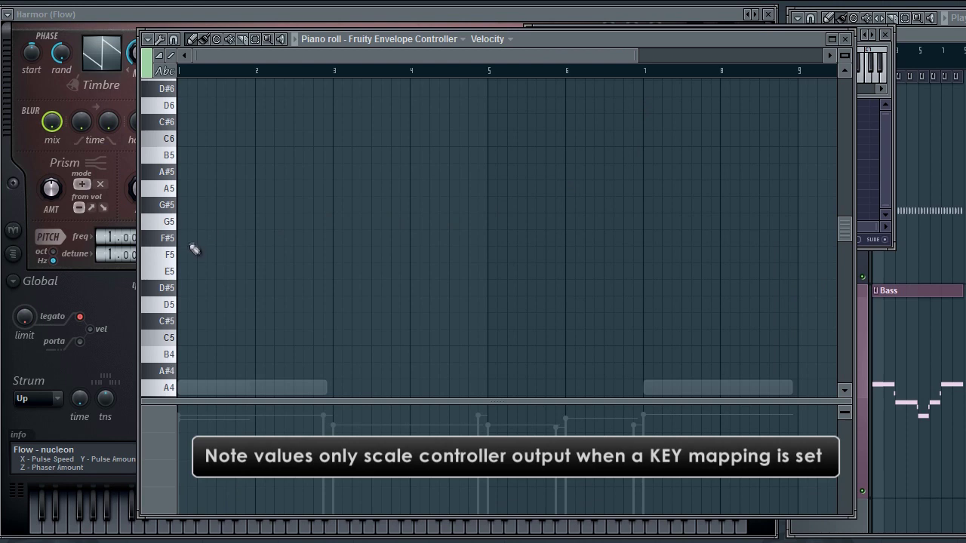
- Place F#5 notes every half bar in Fruity Envelope Controller's piano roll, duplicate them along the pattern and close the piano roll
click(189, 240)
mouse_move(196, 240)
mouse_down()
mouse_move(225, 240)
mouse_move(211, 240)
mouse_up()
click(229, 239)
click(269, 239)
click(304, 240)
drag(393, 199, 188, 281)
drag(232, 241, 545, 241)
key(ctrl+b)
click(847, 39)
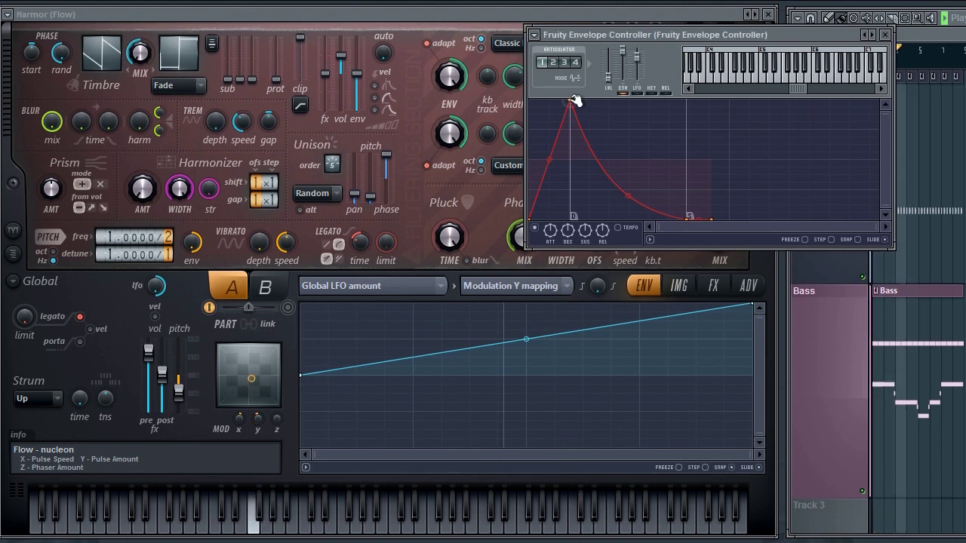
- Lengthen the envelope's attack and bow its attack and decay curves upward into a rounded arch
drag(571, 100, 625, 100)
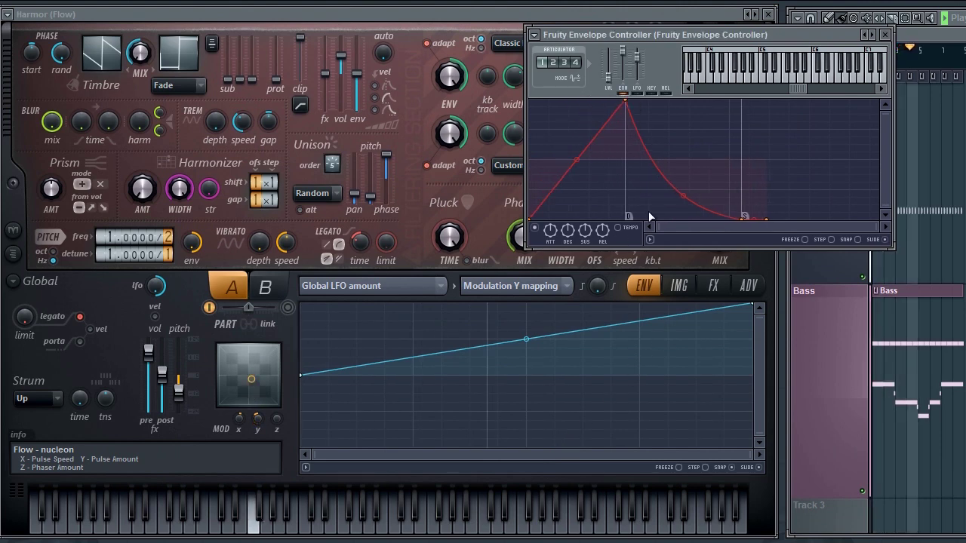
drag(576, 160, 577, 134)
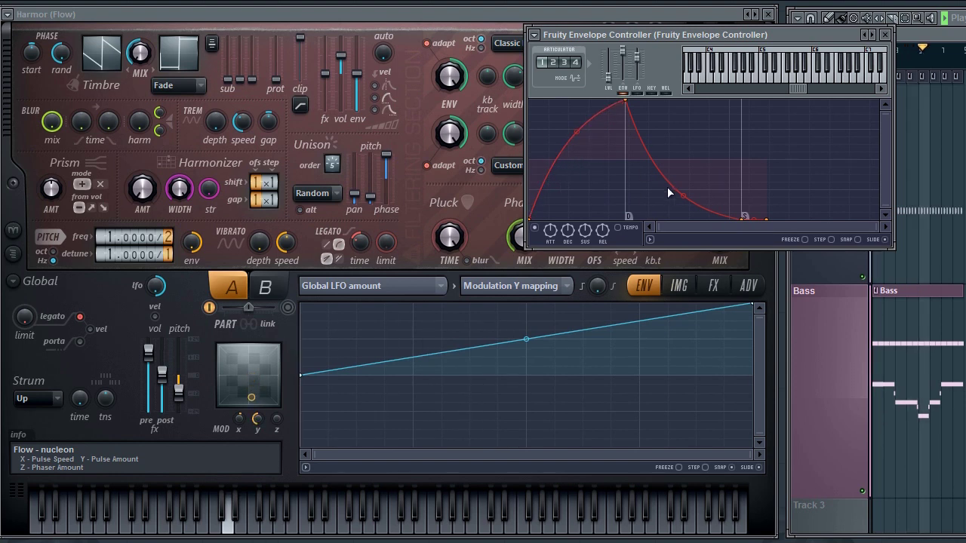
drag(683, 195, 683, 123)
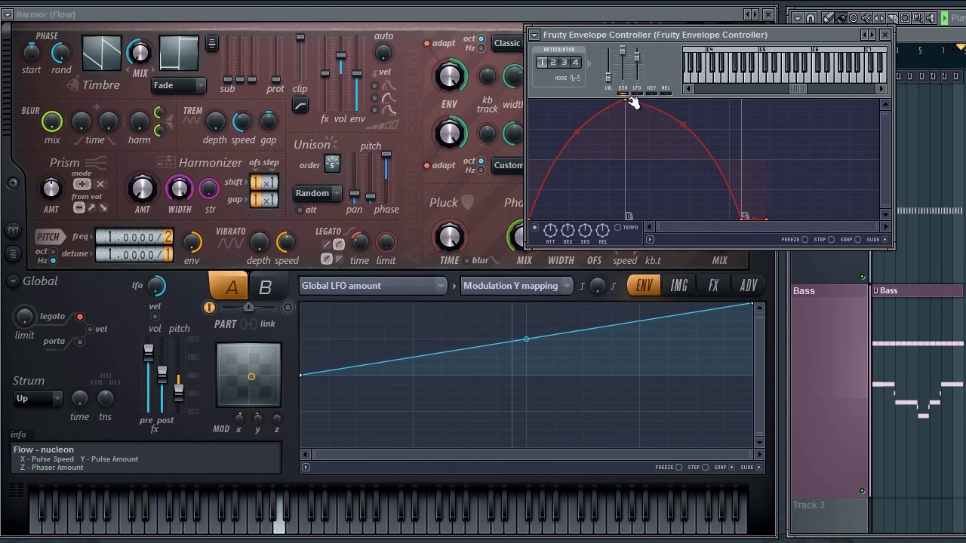
drag(627, 100, 635, 100)
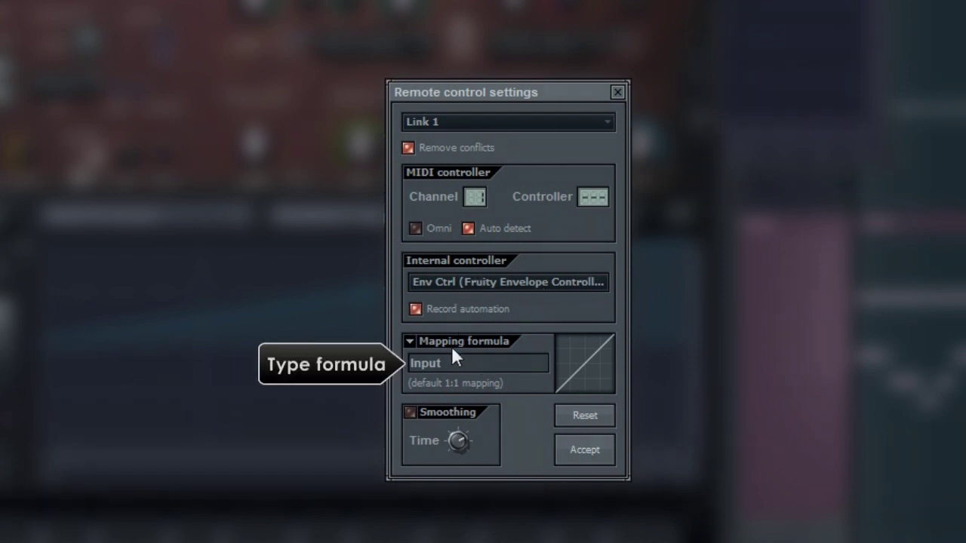
- Append *2 to the link's mapping formula, then bow the envelope's attack and decay curves further upward
text(*2)
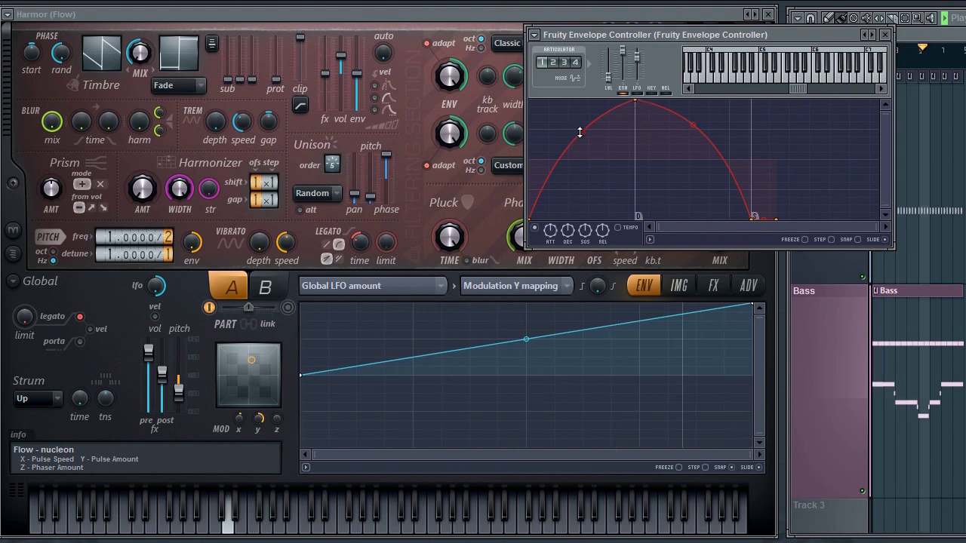
drag(580, 132, 580, 114)
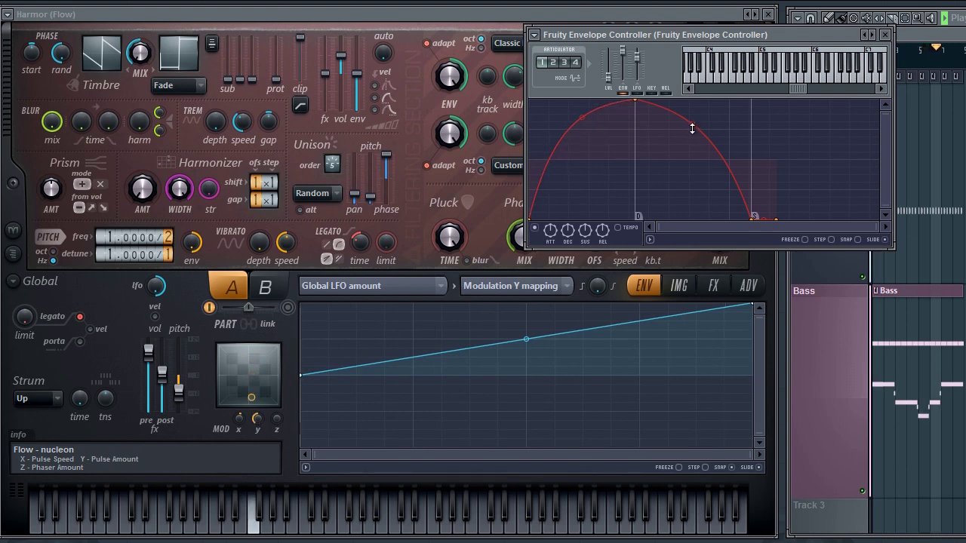
drag(692, 129, 692, 115)
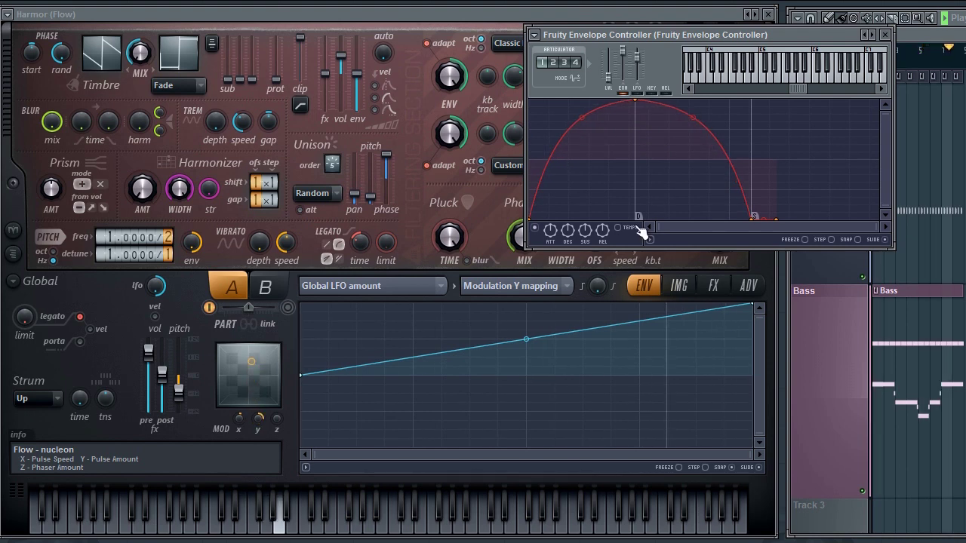